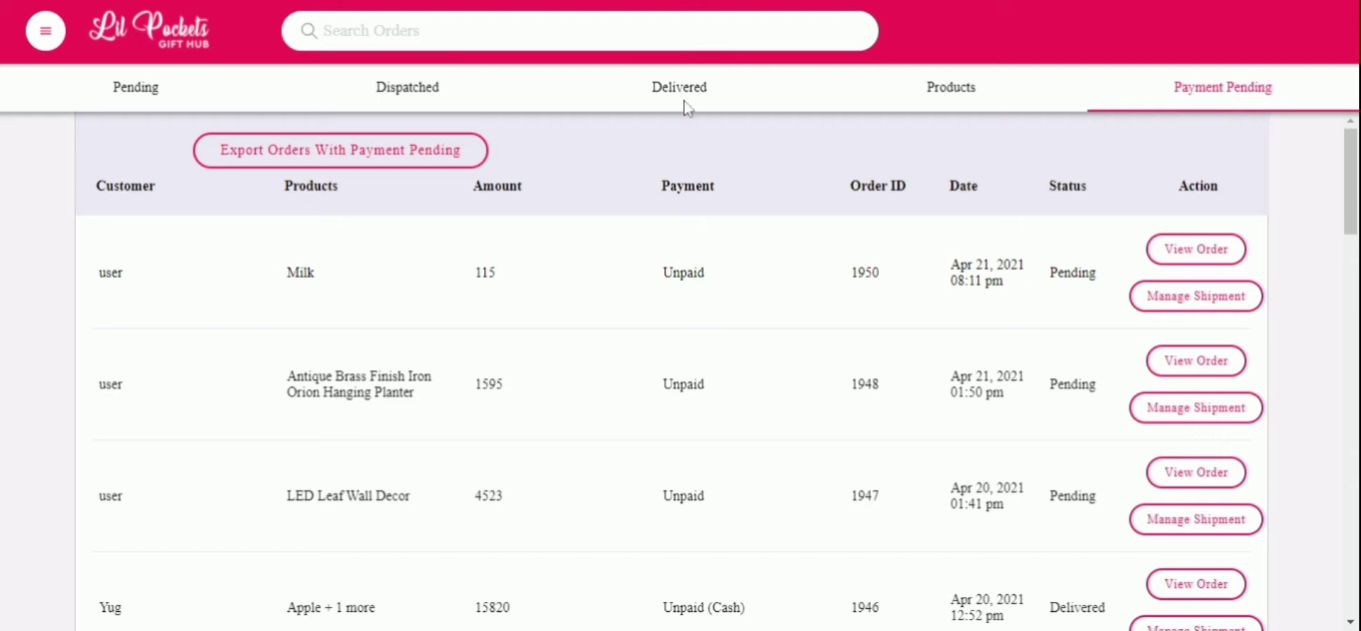
# Open the Services management list within the Services section of the admin navigation
pyautogui.click(44, 43)
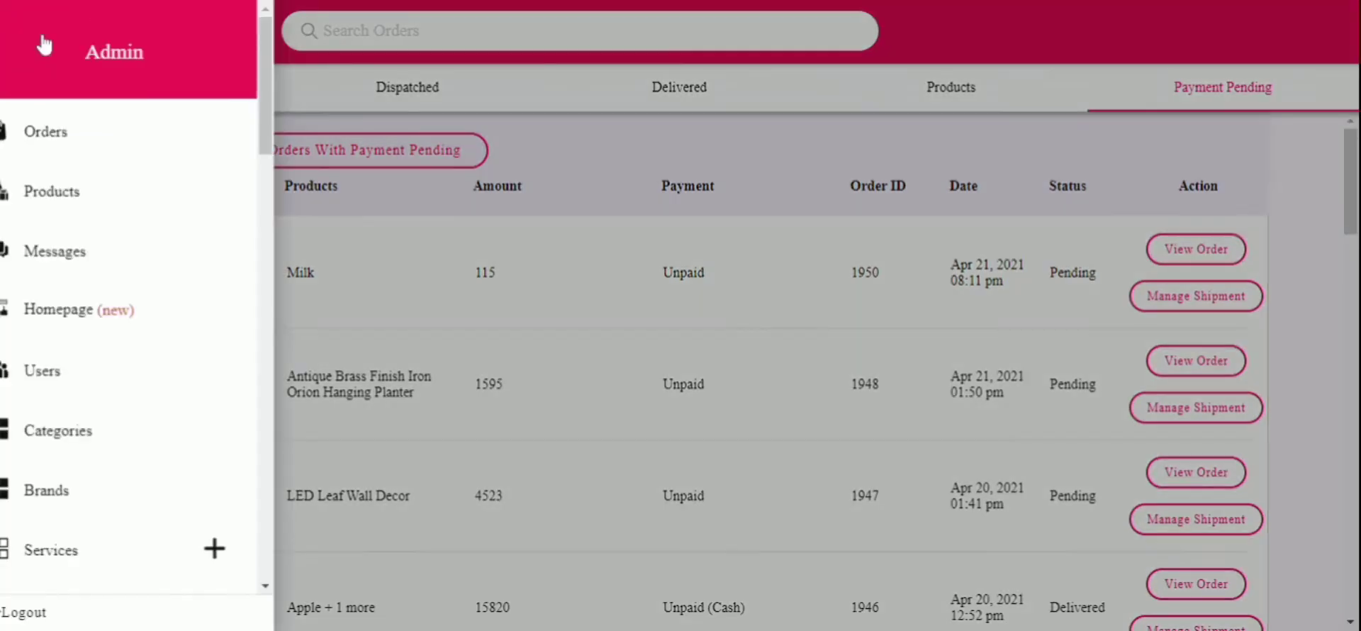
pyautogui.scroll(-3, 137, 328)
pyautogui.scroll(-2, 139, 330)
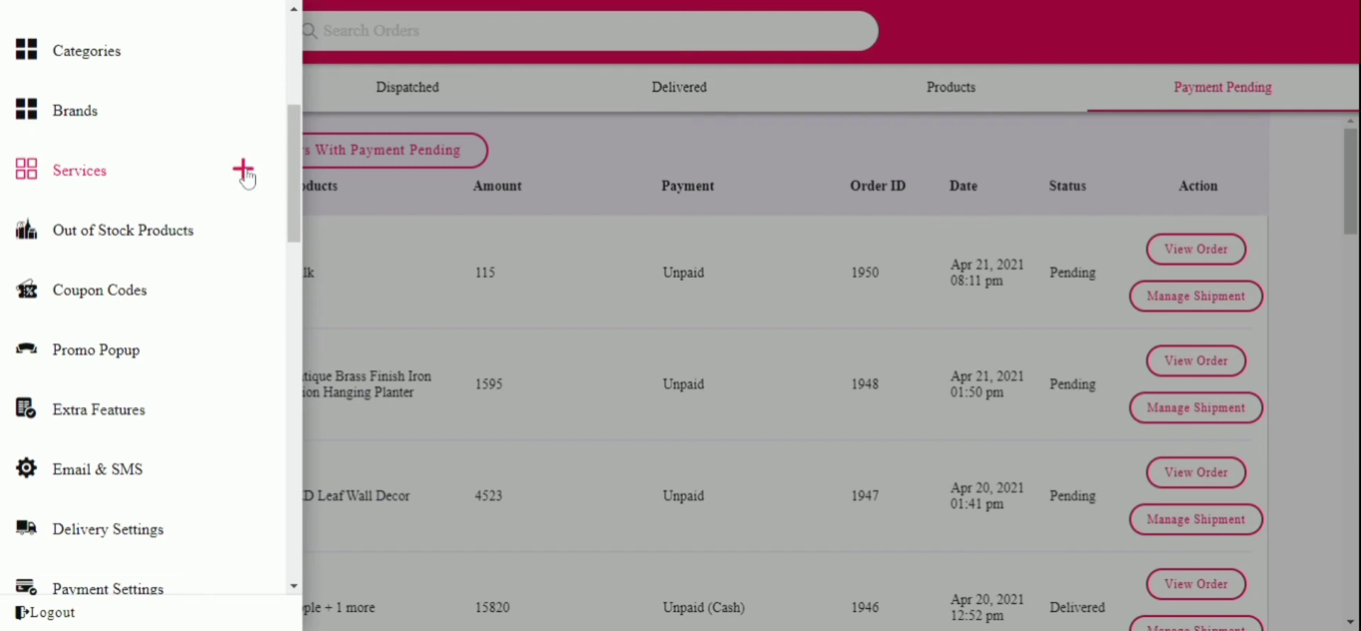
pyautogui.click(243, 170)
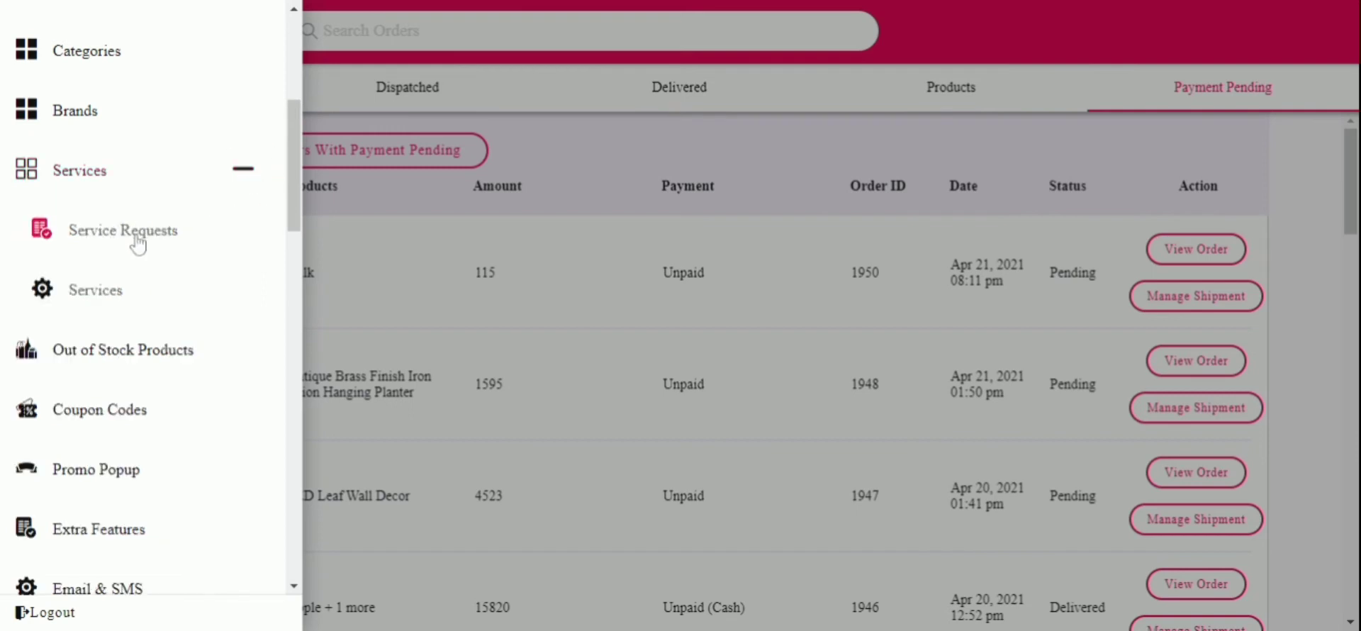
pyautogui.click(121, 295)
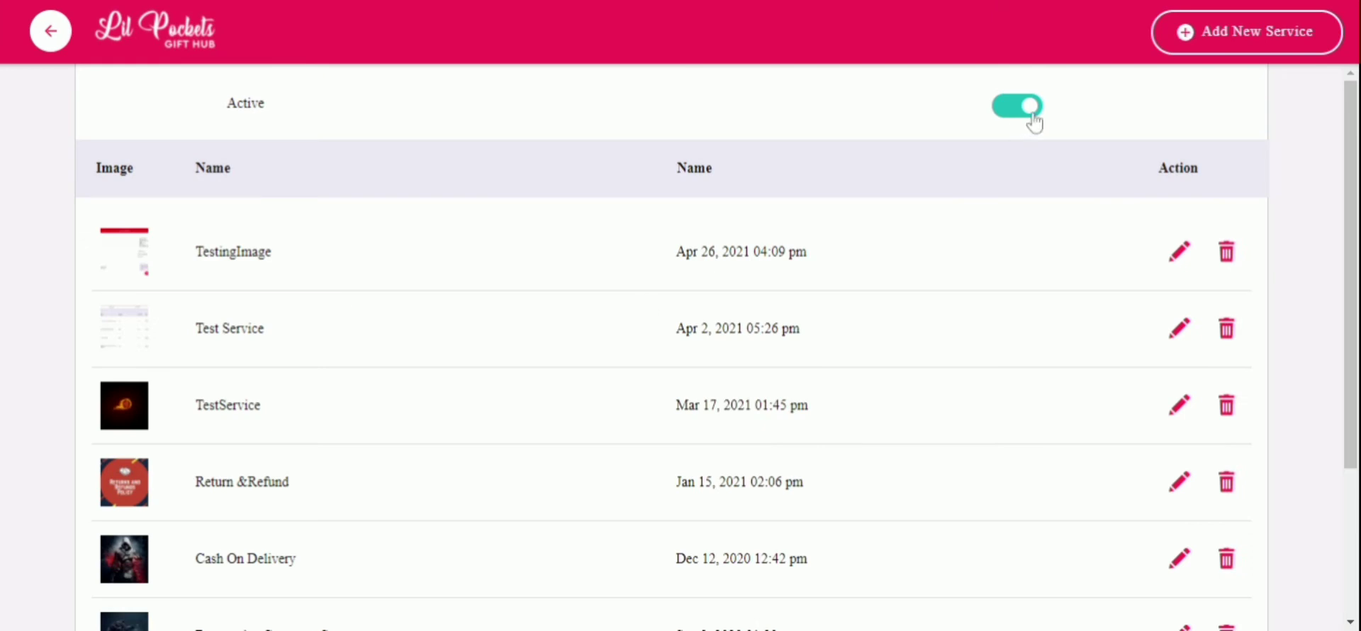
# Look over the existing services, start a new service and name it "Return and Refund"
pyautogui.scroll(-3, 824, 310)
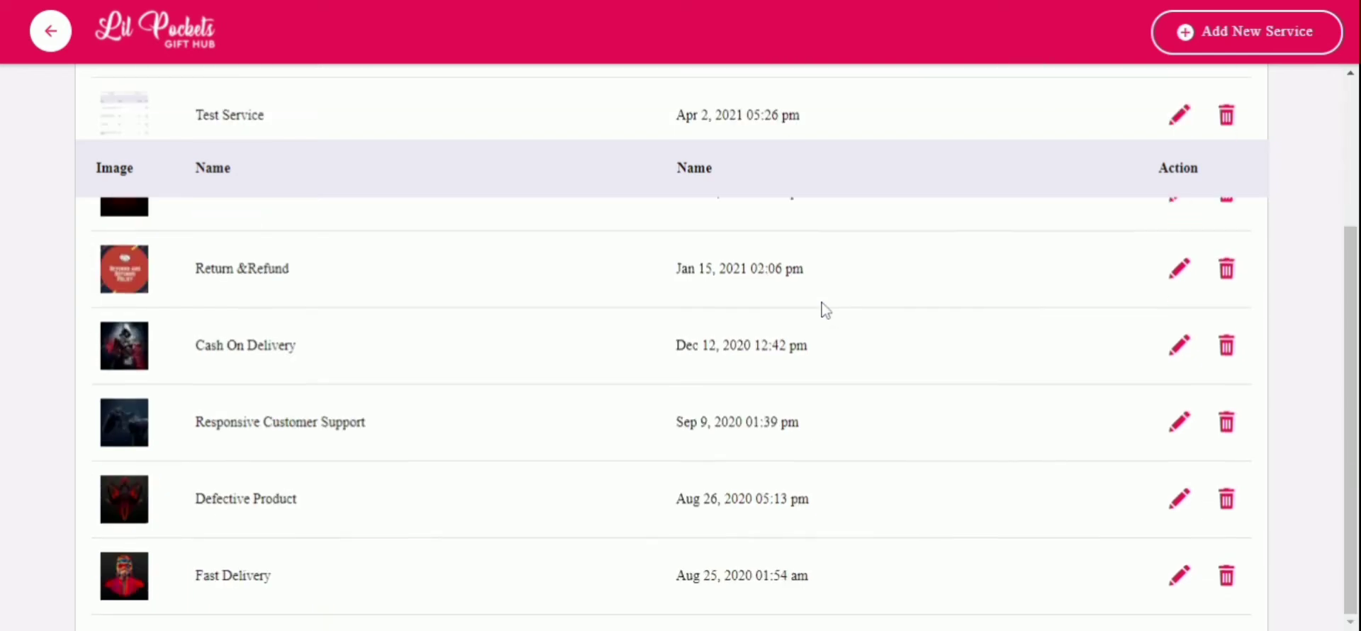
pyautogui.scroll(3, 824, 310)
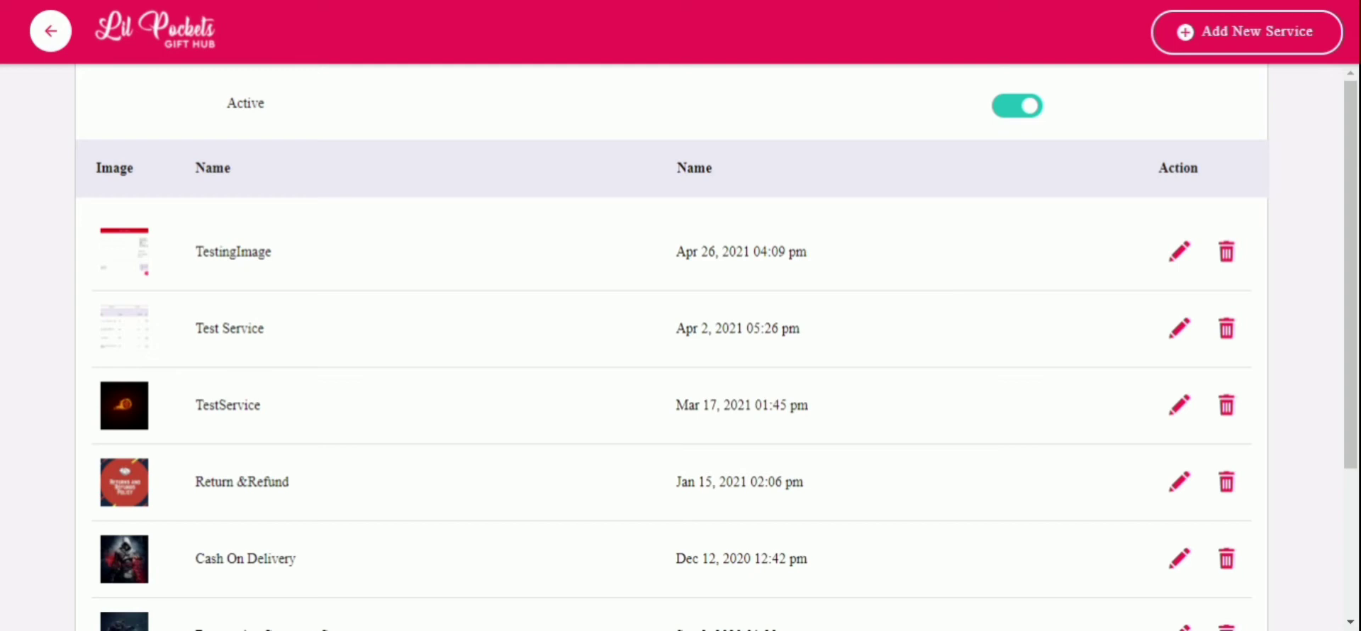
pyautogui.click(1251, 50)
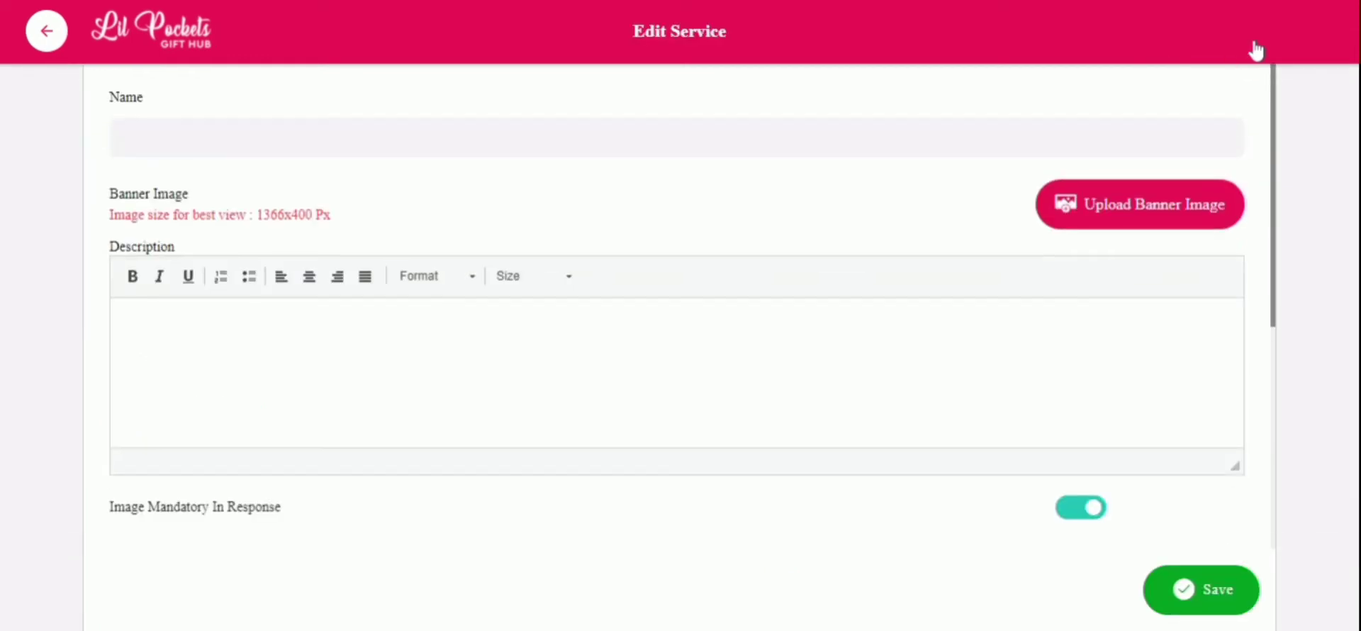
pyautogui.click(525, 150)
pyautogui.write('Return and Refund')
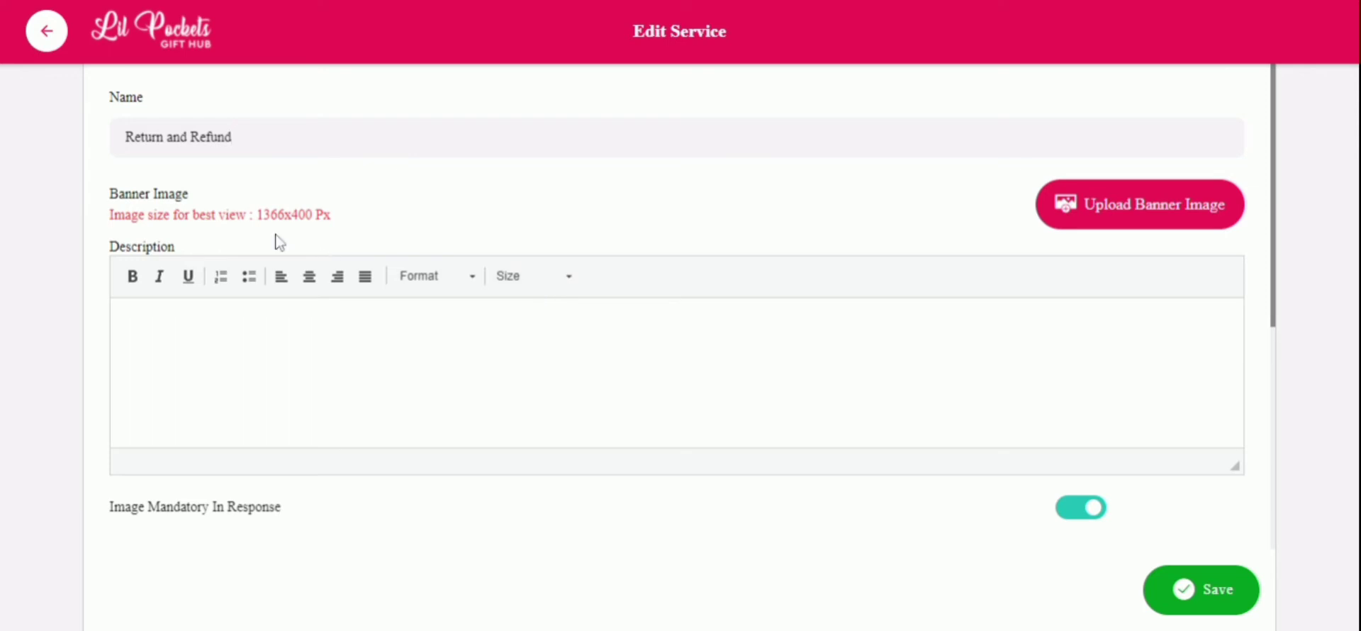
# Upload the Return & Refund Policy banner image and extend the service name to "Return and Refund Policy"
pyautogui.moveTo(257, 214); pyautogui.dragTo(353, 219)
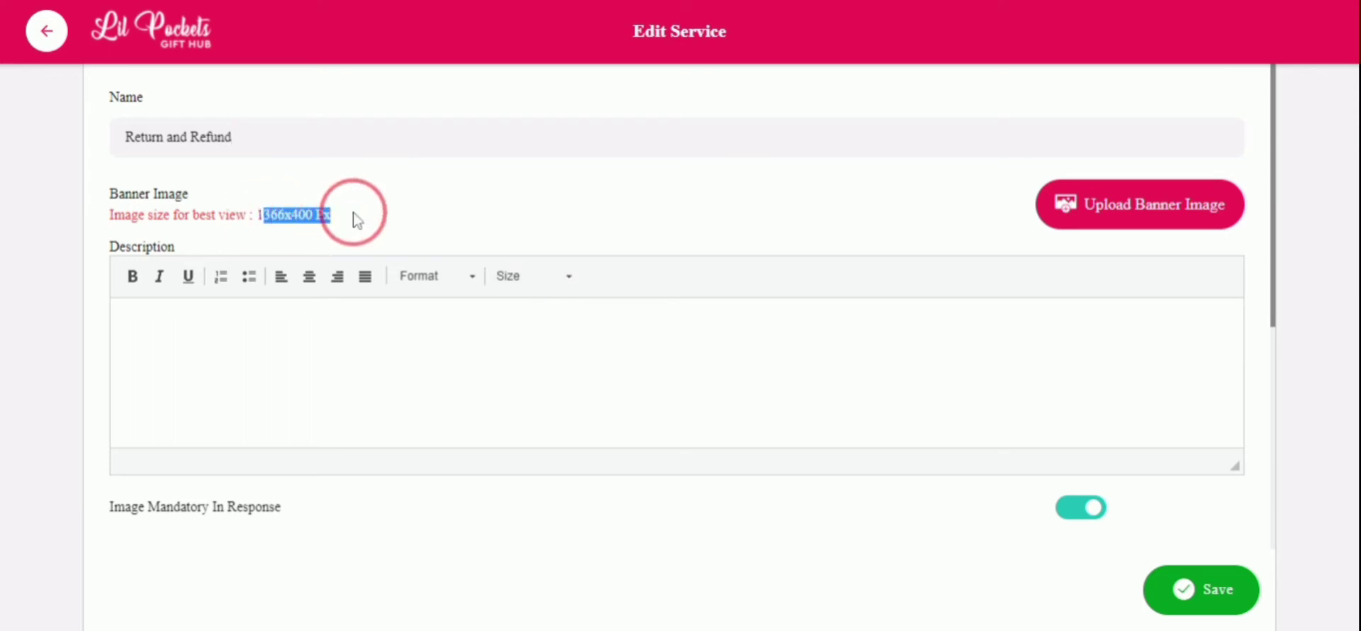
pyautogui.click(1152, 211)
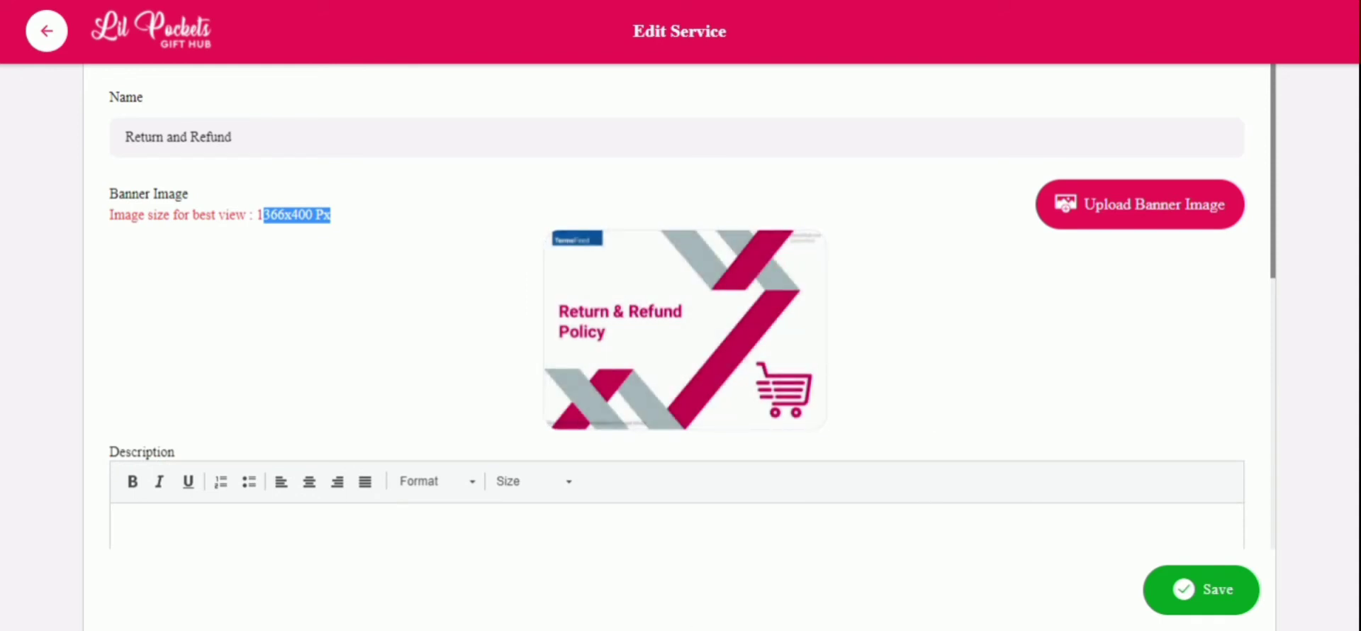
pyautogui.click(235, 136)
pyautogui.write('P')
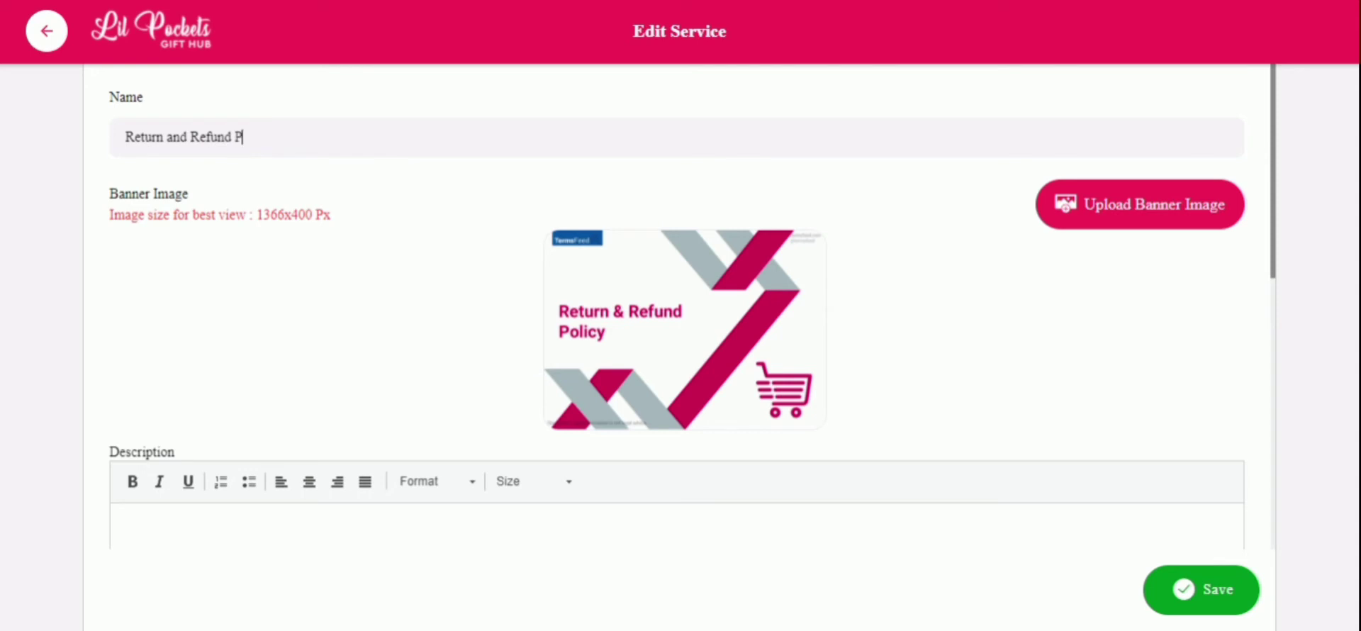
pyautogui.write('olicy')
# Fill in the service description with the text beginning "Easily generate and download your customized and up to date Return & Refund policy"
pyautogui.scroll(-3, 446, 280)
pyautogui.click(334, 300)
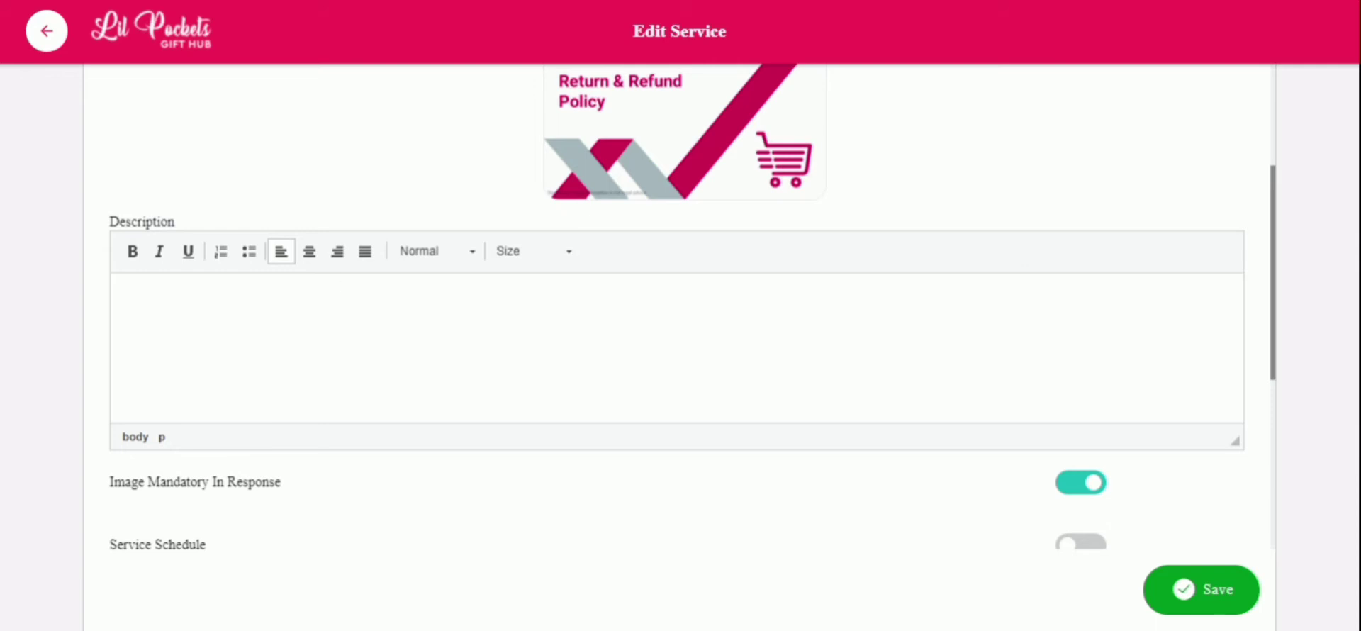
pyautogui.click(356, 328)
pyautogui.write('Easily generate and download your customized and up to date Return & Refund policy. Free Updates. PDF, DOCX, TXT and HTML format. Edit and customize manually your policies.')
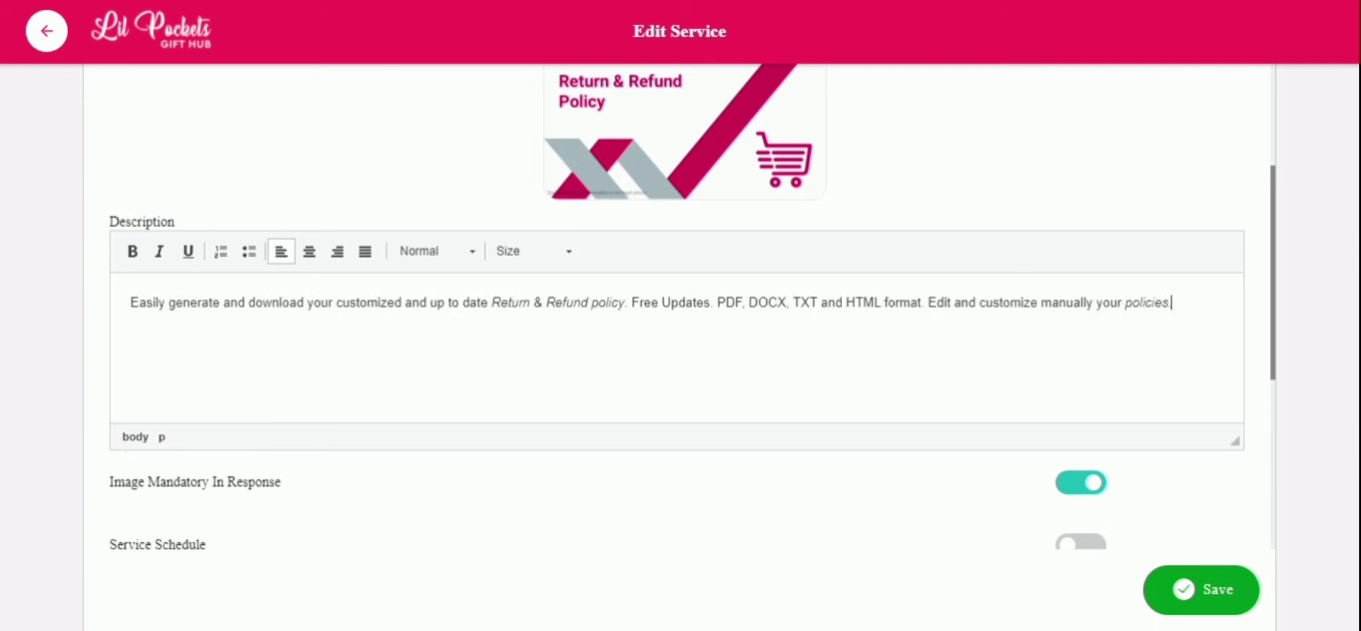
# Make the whole description text bold and set its font size to 16
pyautogui.hotkey('ctrl', 'a')
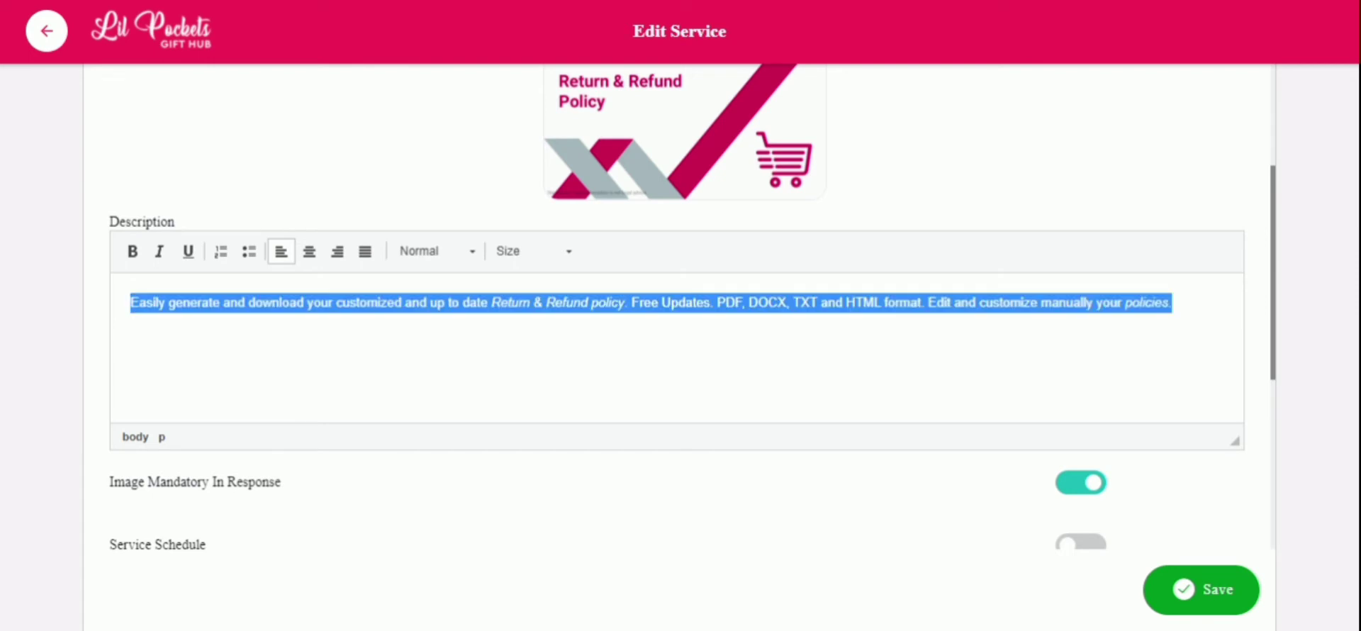
pyautogui.click(132, 251)
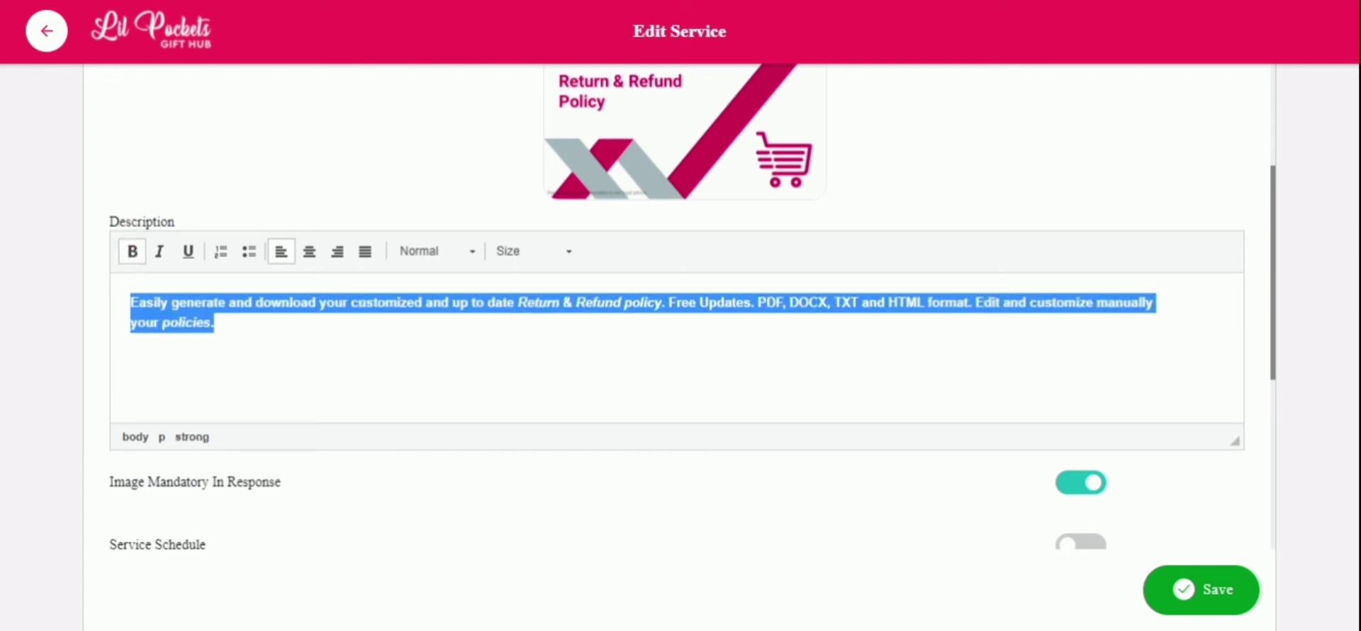
pyautogui.click(527, 252)
pyautogui.scroll(-3, 533, 383)
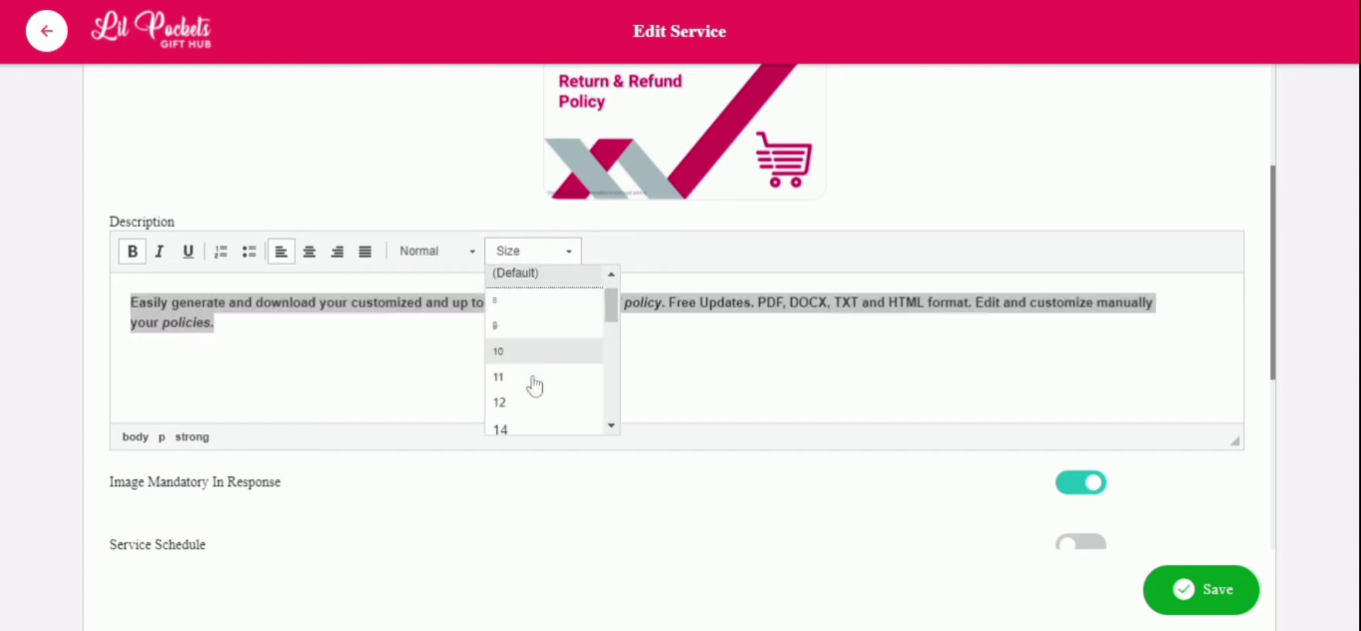
pyautogui.click(533, 376)
pyautogui.click(523, 251)
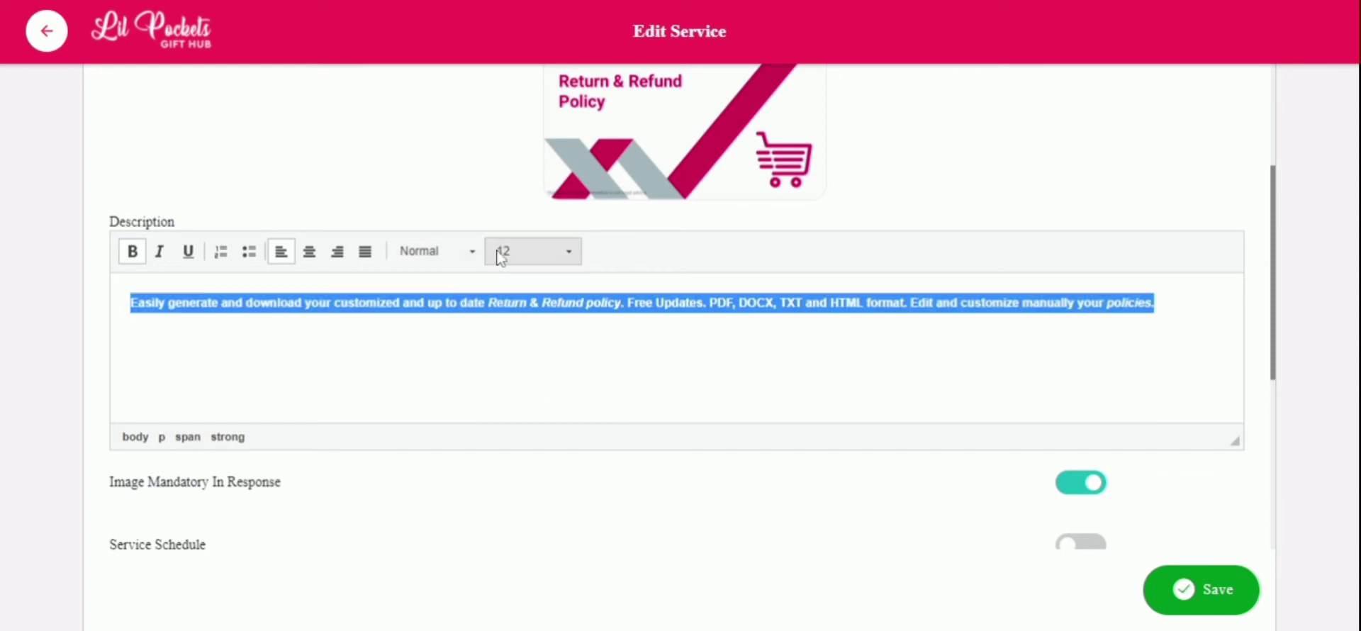
pyautogui.scroll(-3, 546, 389)
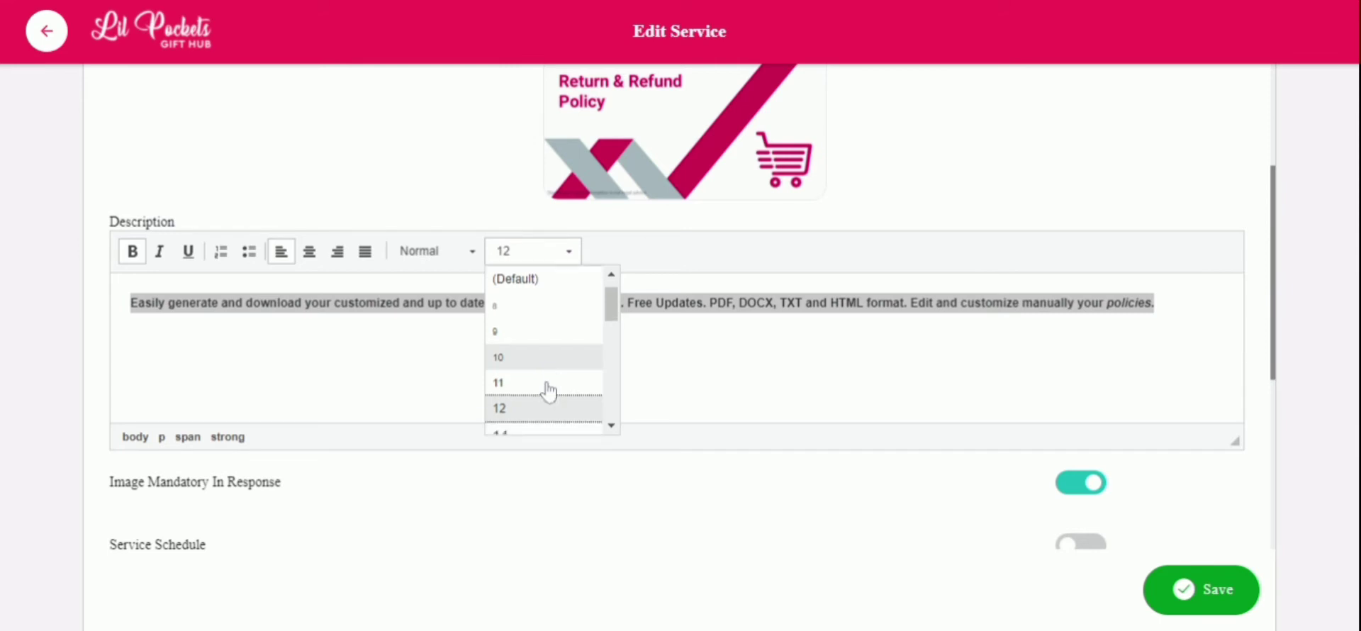
pyautogui.click(541, 357)
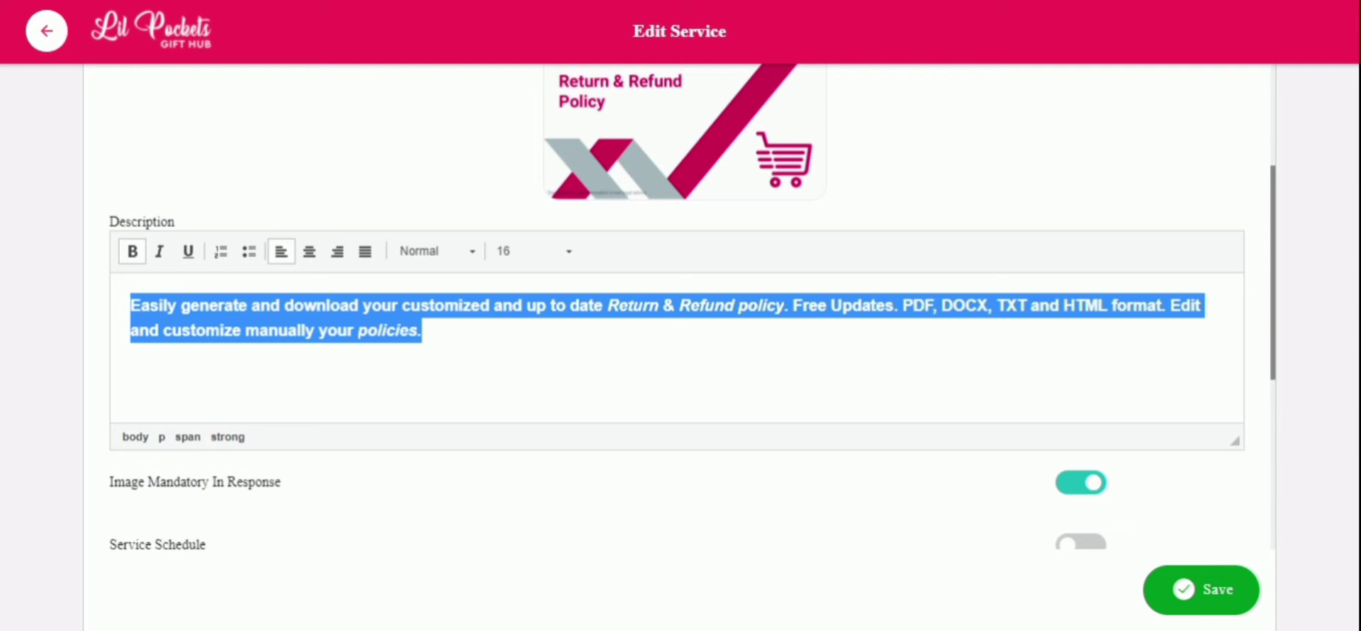
pyautogui.click(451, 334)
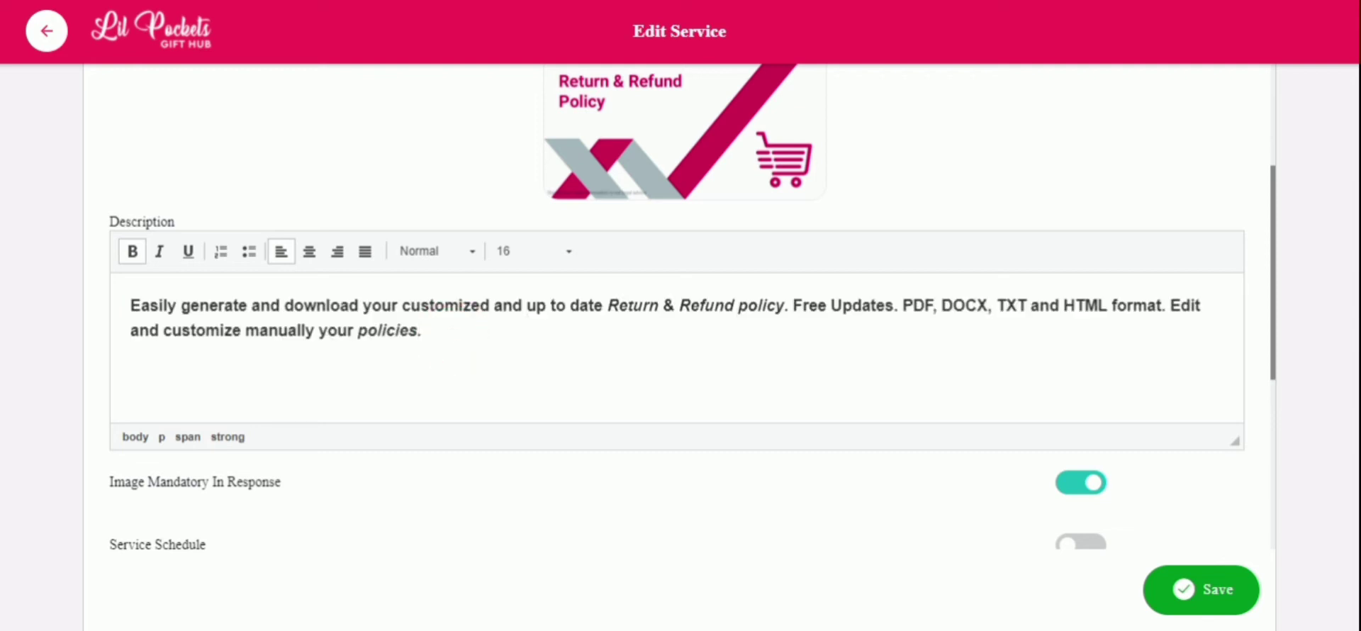
# Try justified, right and left alignment on the description paragraph and settle on centered
pyautogui.click(365, 254)
pyautogui.click(337, 253)
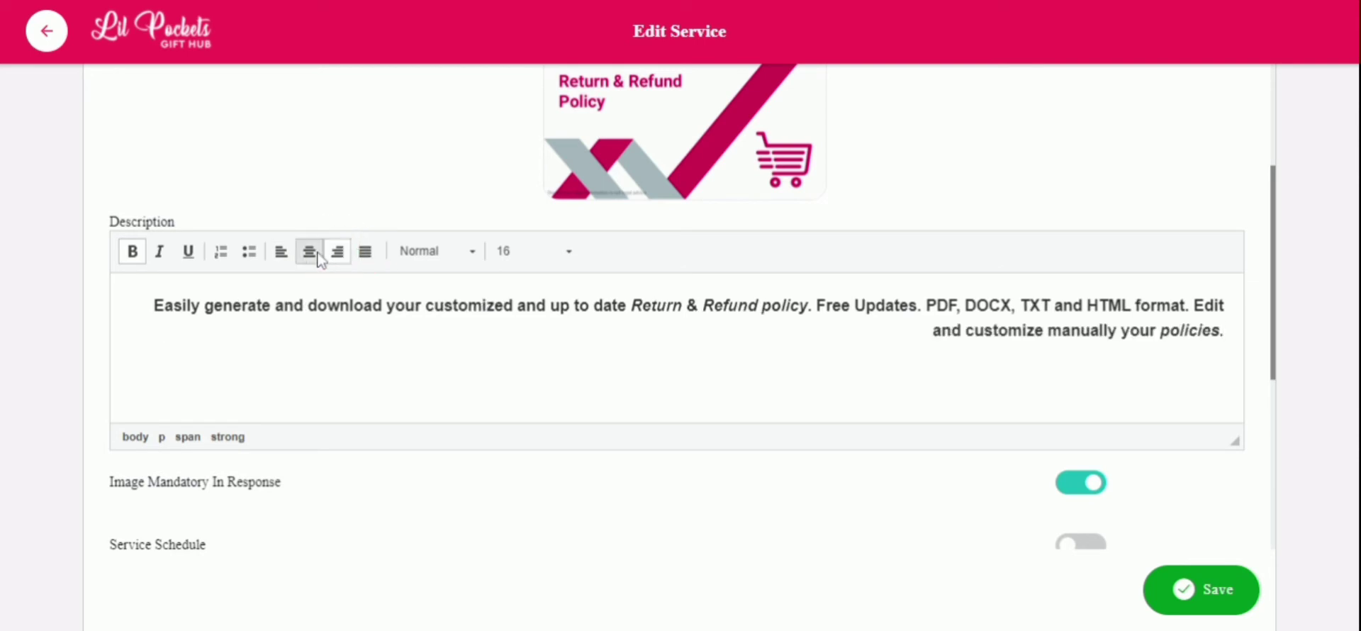
pyautogui.click(312, 255)
pyautogui.click(281, 253)
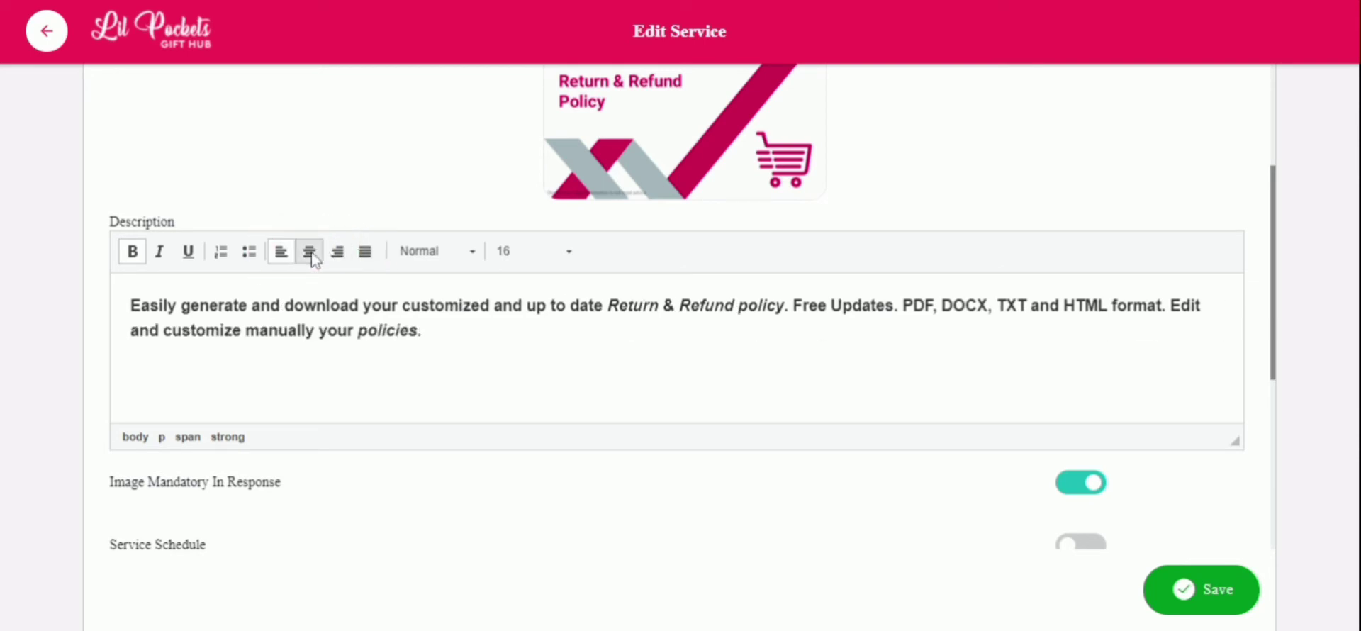
pyautogui.click(312, 255)
# Turn off the mandatory image in responses and enable a mandatory service schedule with a maximum of 4 days
pyautogui.scroll(-3, 353, 341)
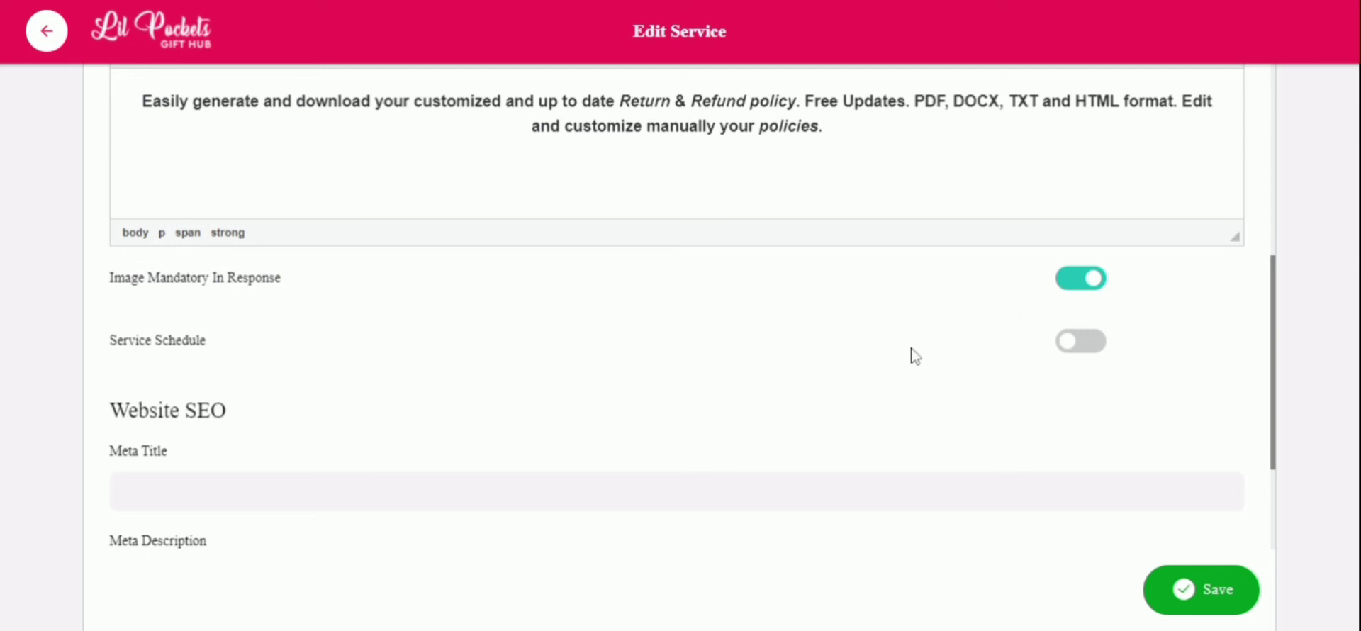
pyautogui.scroll(-2, 907, 355)
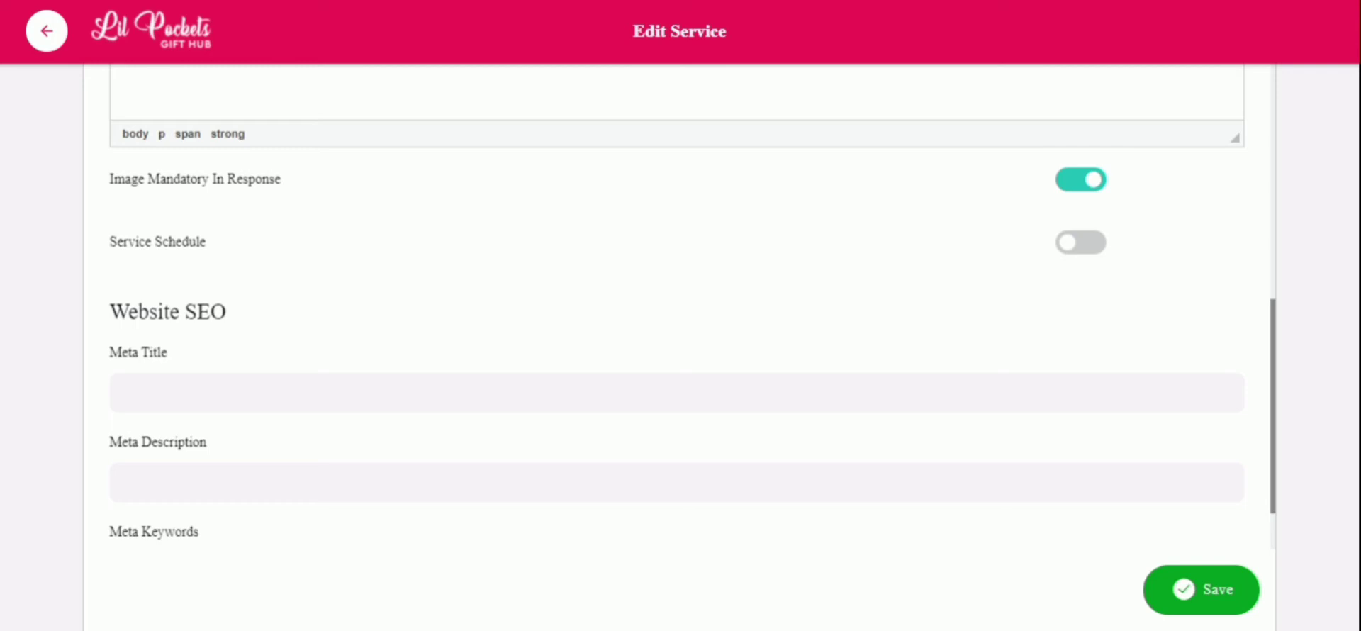
pyautogui.click(1084, 190)
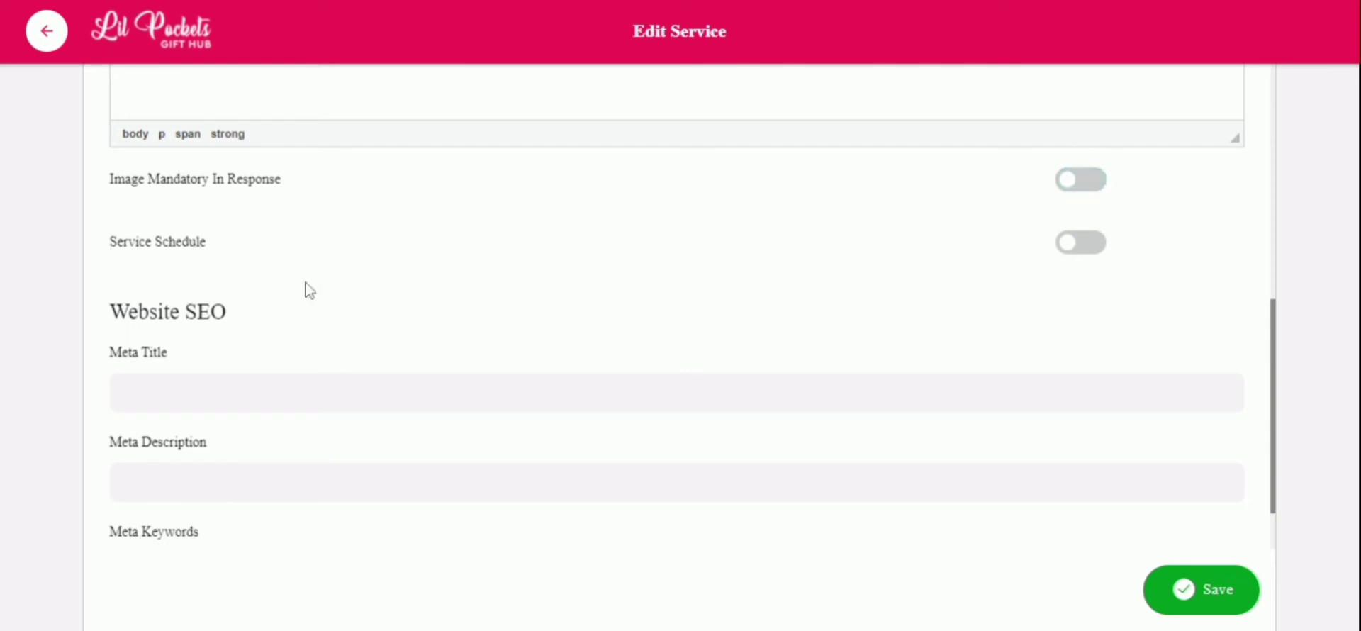
pyautogui.click(1081, 248)
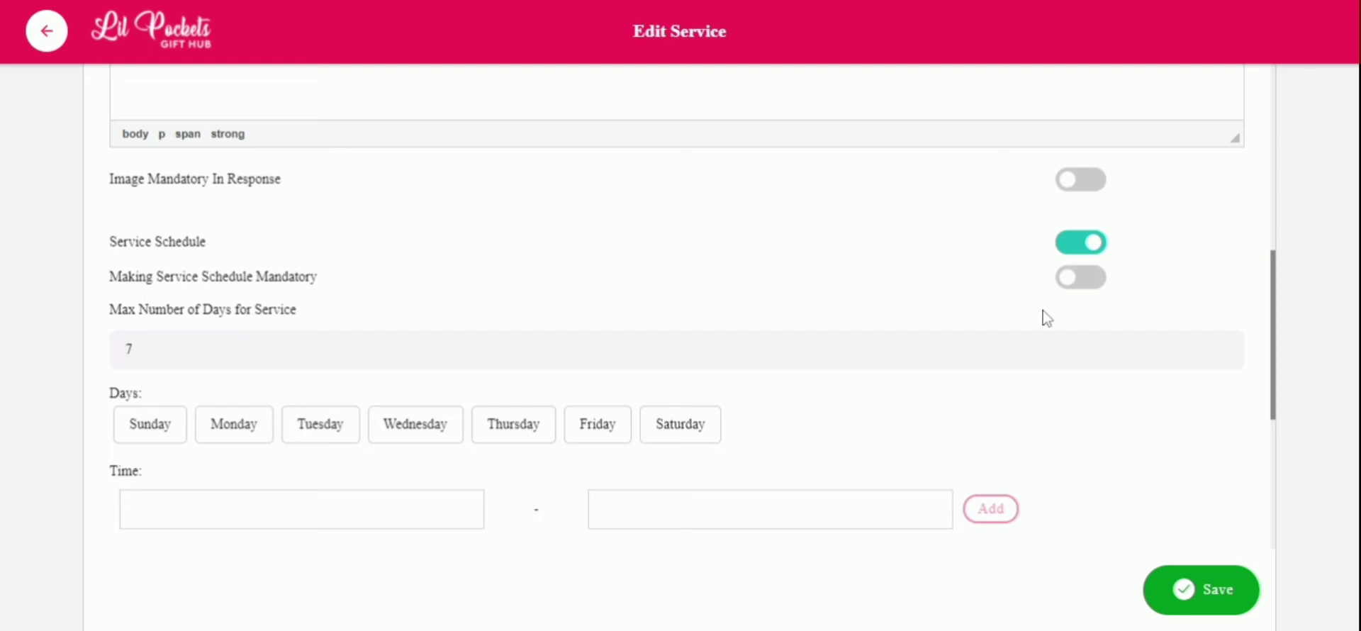
pyautogui.click(1081, 282)
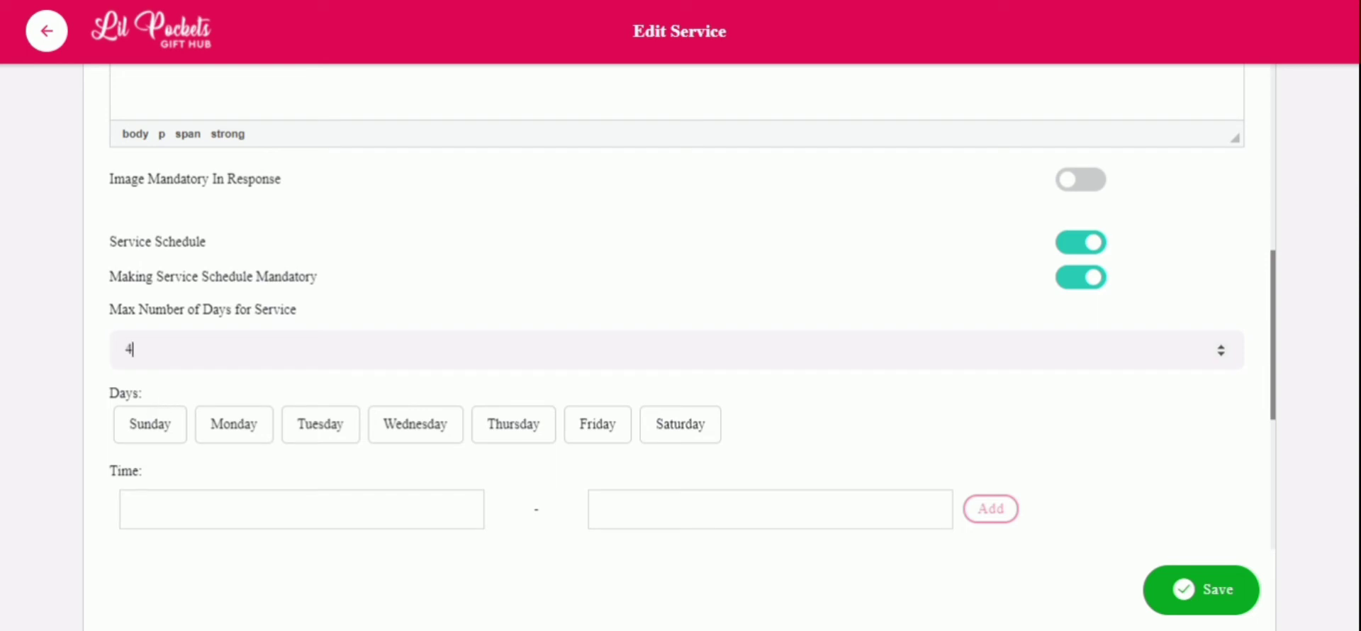
# Select Monday, Tuesday, Friday and Saturday as the available service days, leaving Sunday unselected
pyautogui.click(176, 432)
pyautogui.click(176, 431)
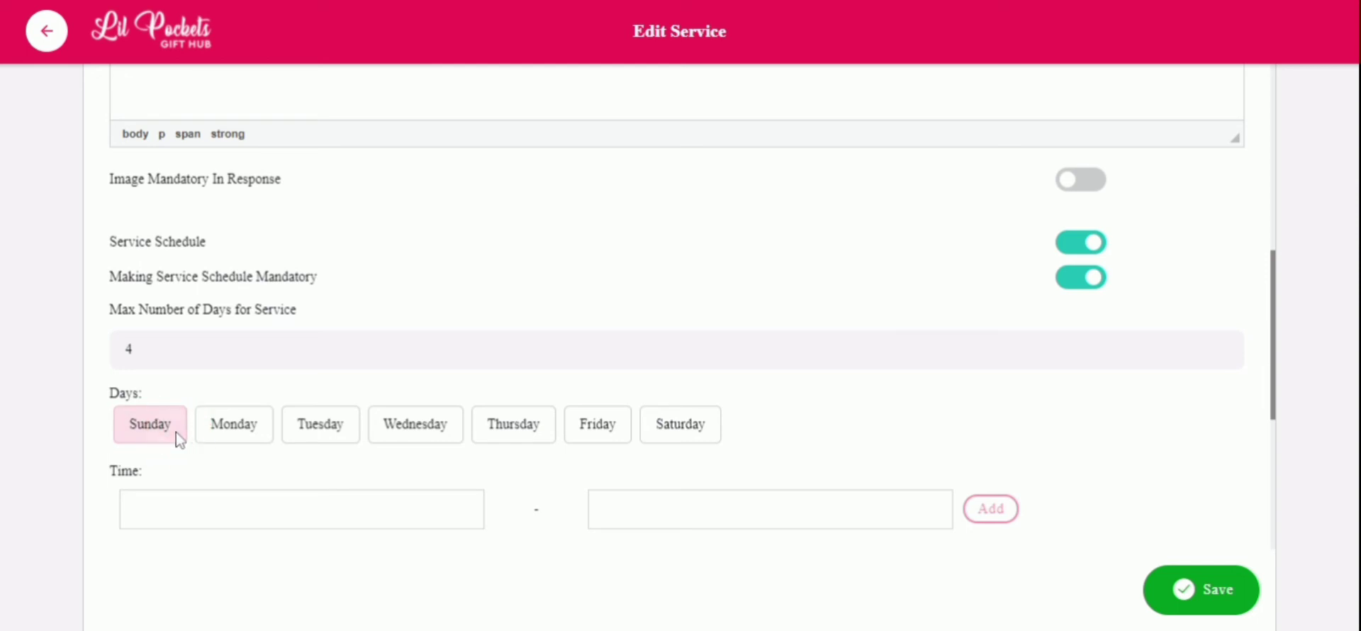
pyautogui.click(244, 431)
pyautogui.click(320, 424)
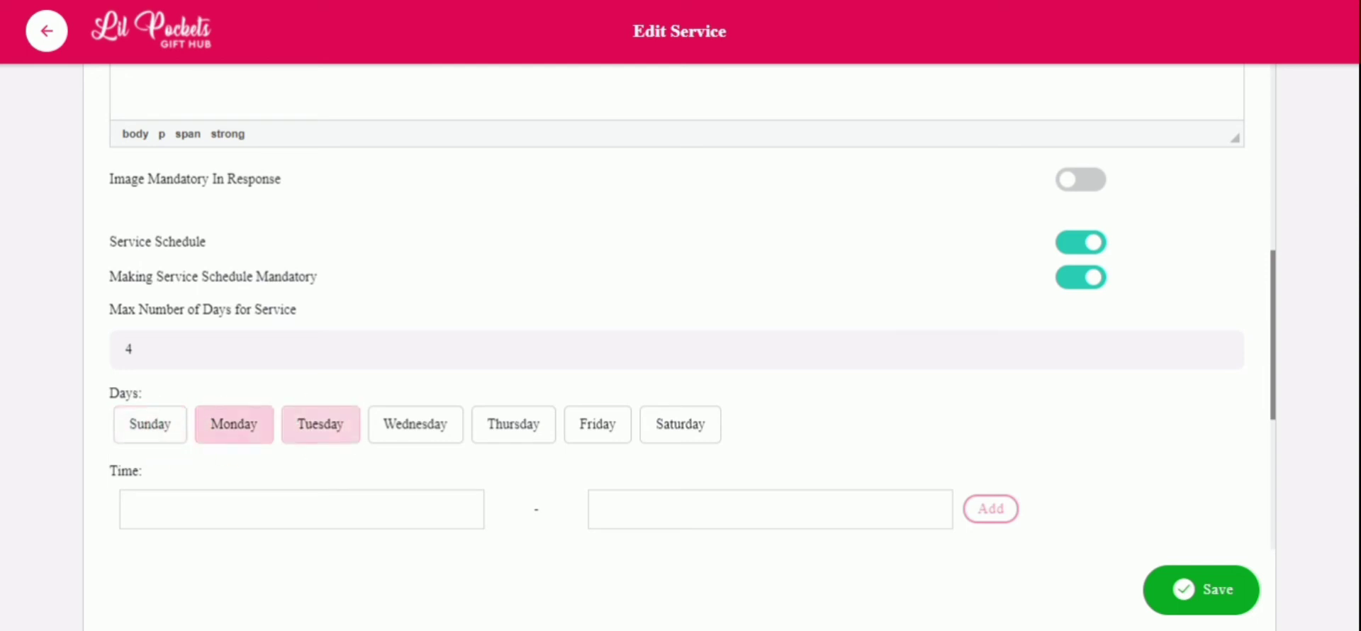
pyautogui.click(597, 424)
pyautogui.click(691, 426)
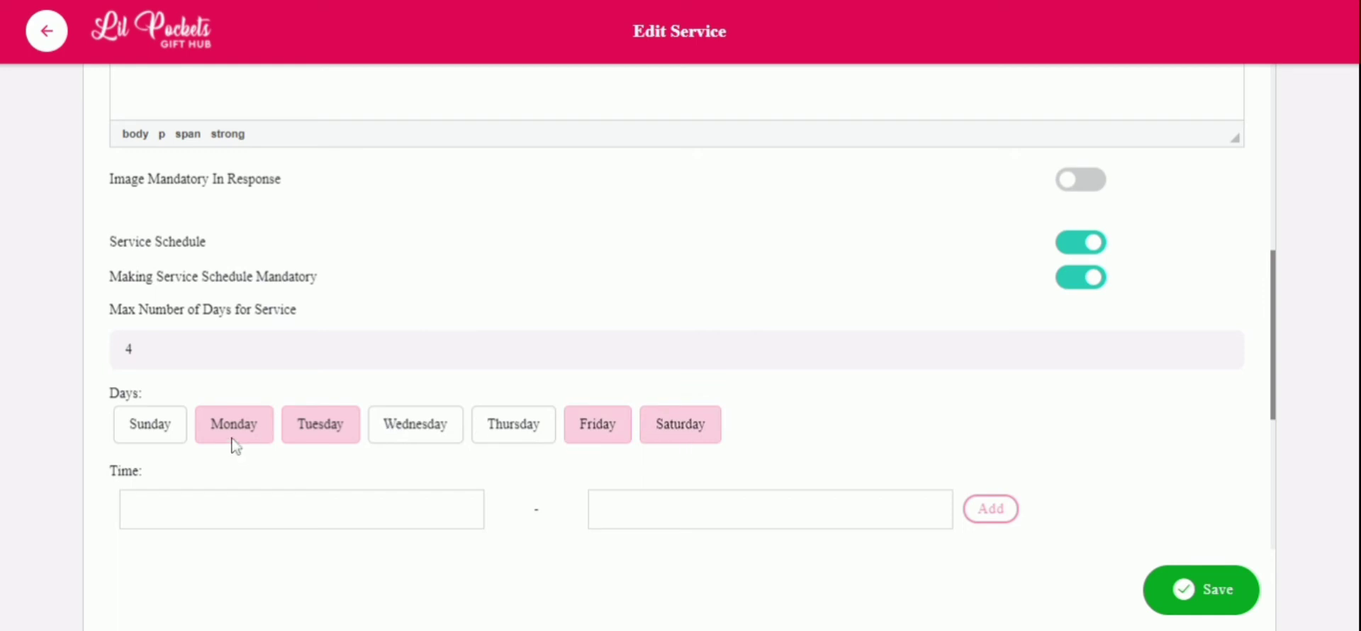
# Set the start time of the service schedule's time slot to 09:00 AM
pyautogui.scroll(-2, 835, 431)
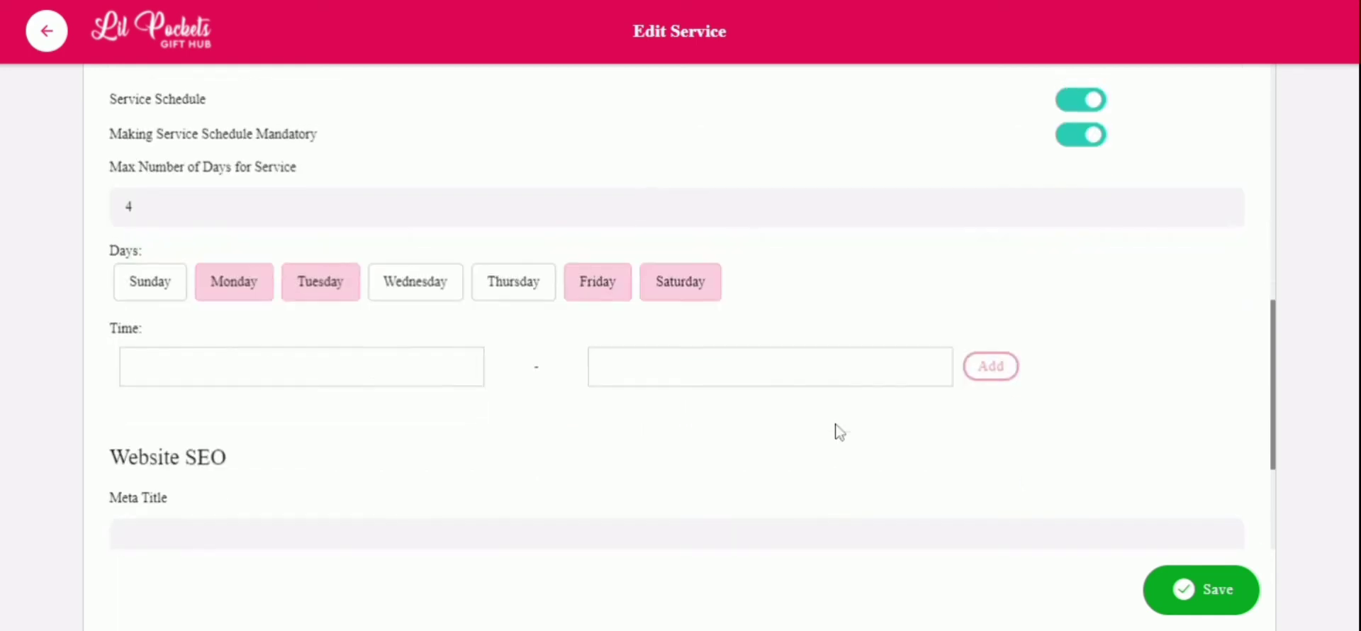
pyautogui.click(269, 369)
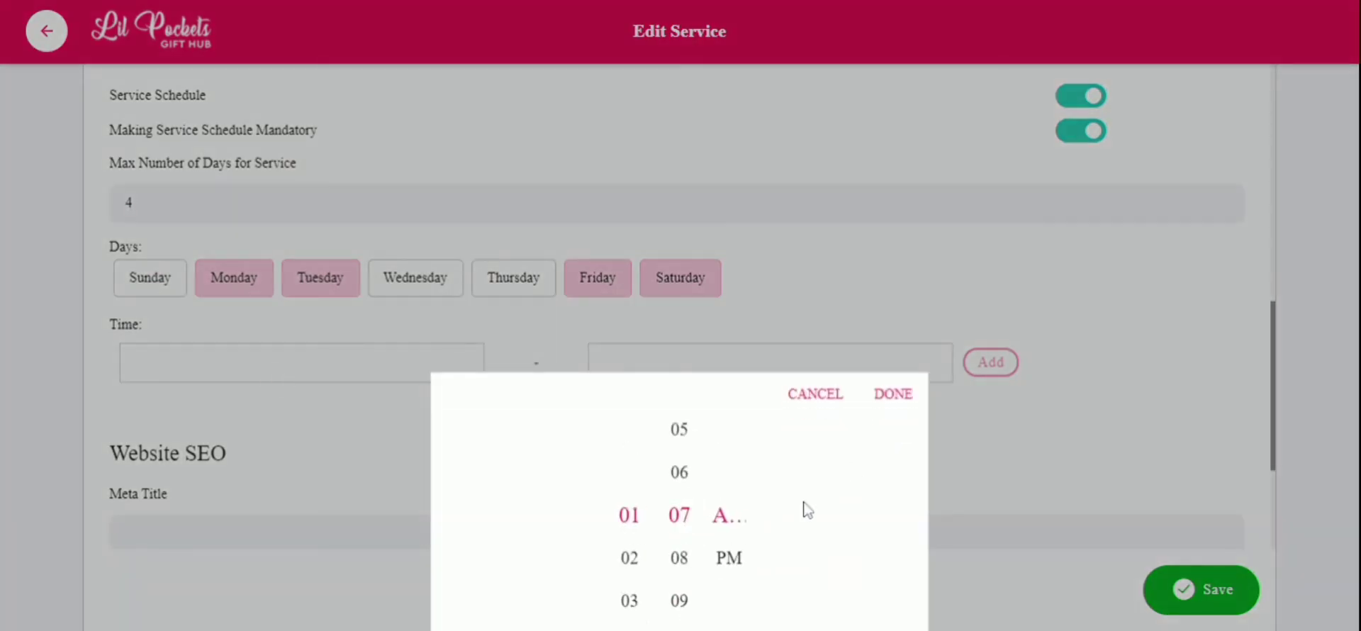
pyautogui.click(638, 556)
pyautogui.click(640, 558)
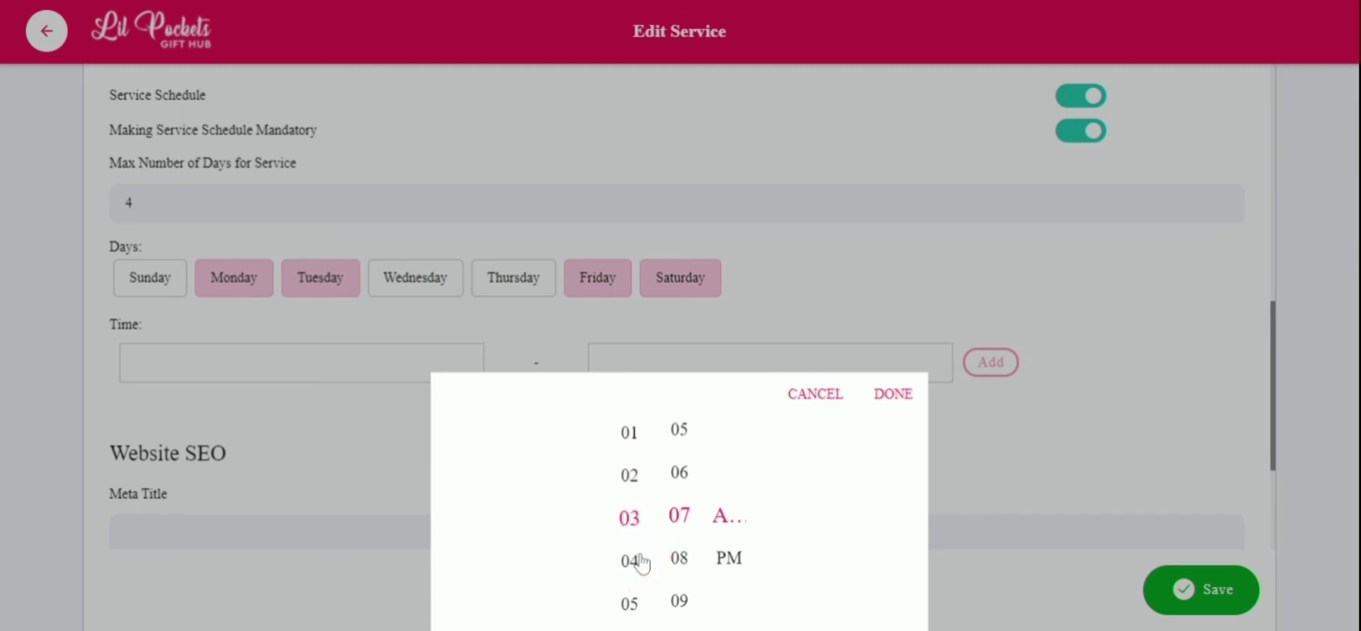
pyautogui.click(640, 558)
pyautogui.click(640, 557)
pyautogui.click(640, 558)
pyautogui.click(640, 558)
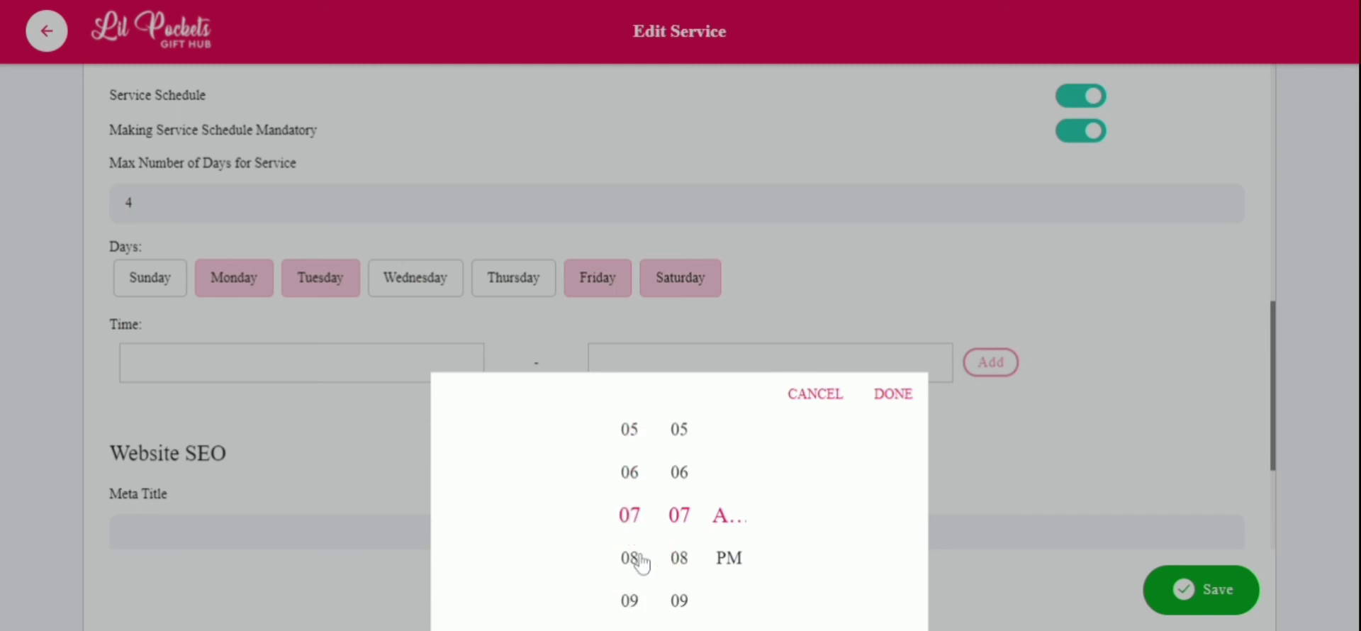
pyautogui.click(640, 557)
pyautogui.click(640, 558)
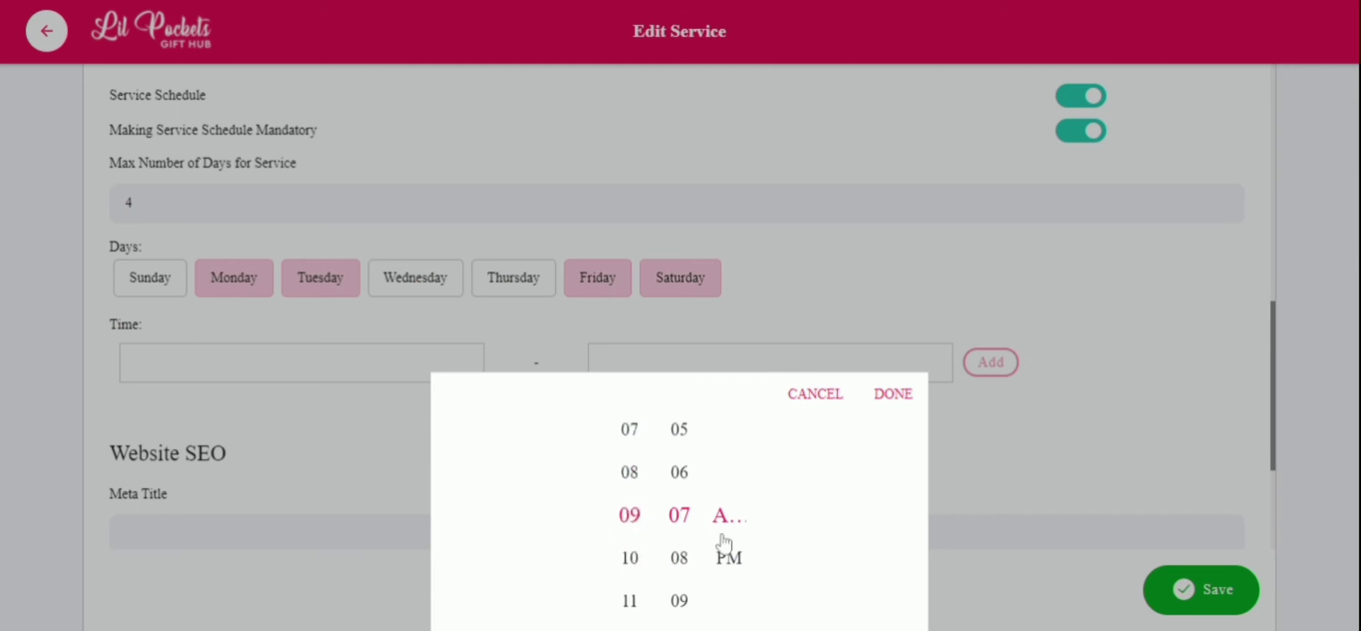
pyautogui.click(683, 482)
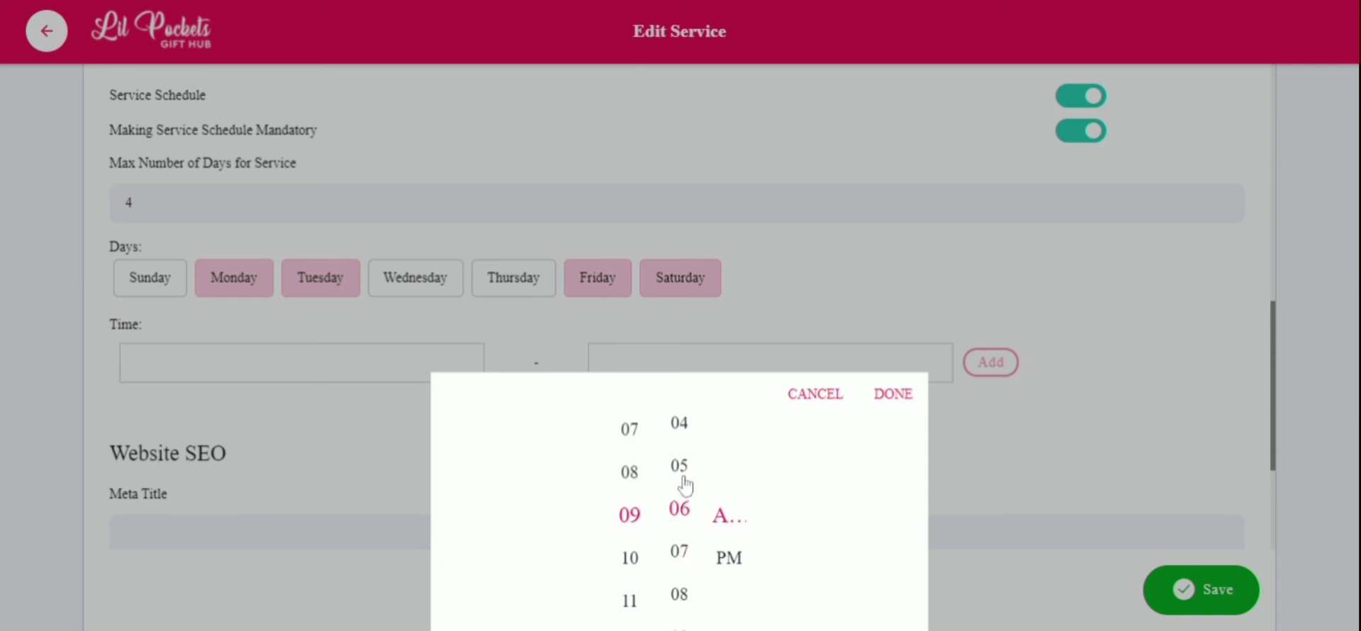
pyautogui.click(683, 482)
pyautogui.click(683, 482)
pyautogui.click(683, 482)
pyautogui.click(682, 482)
pyautogui.click(683, 482)
pyautogui.click(682, 482)
pyautogui.click(683, 482)
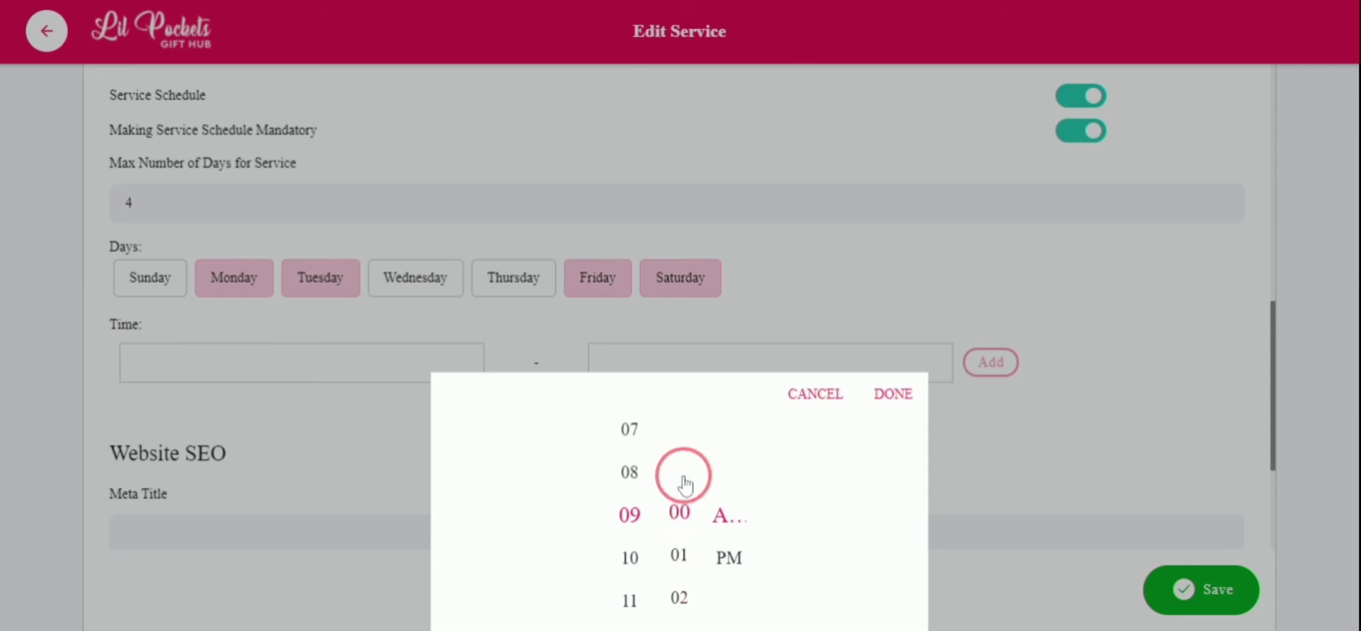
pyautogui.click(895, 394)
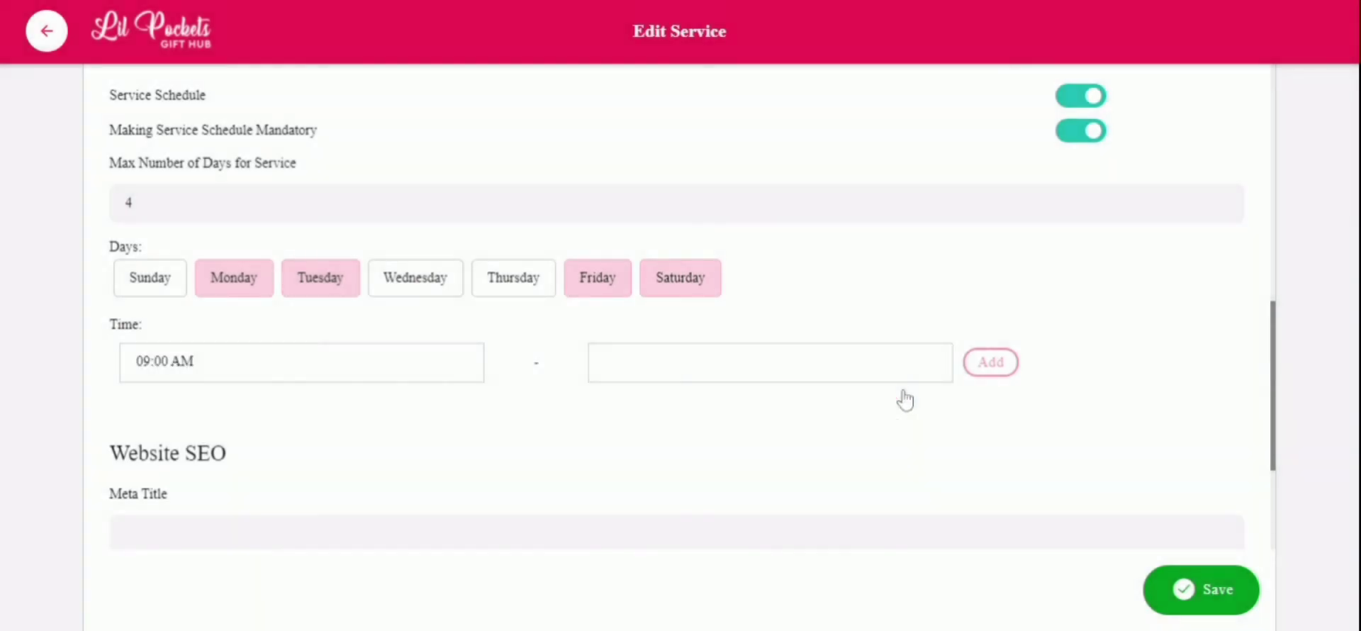
# Set the time slot's end to 07:07 PM and add the slot to the service schedule
pyautogui.click(759, 363)
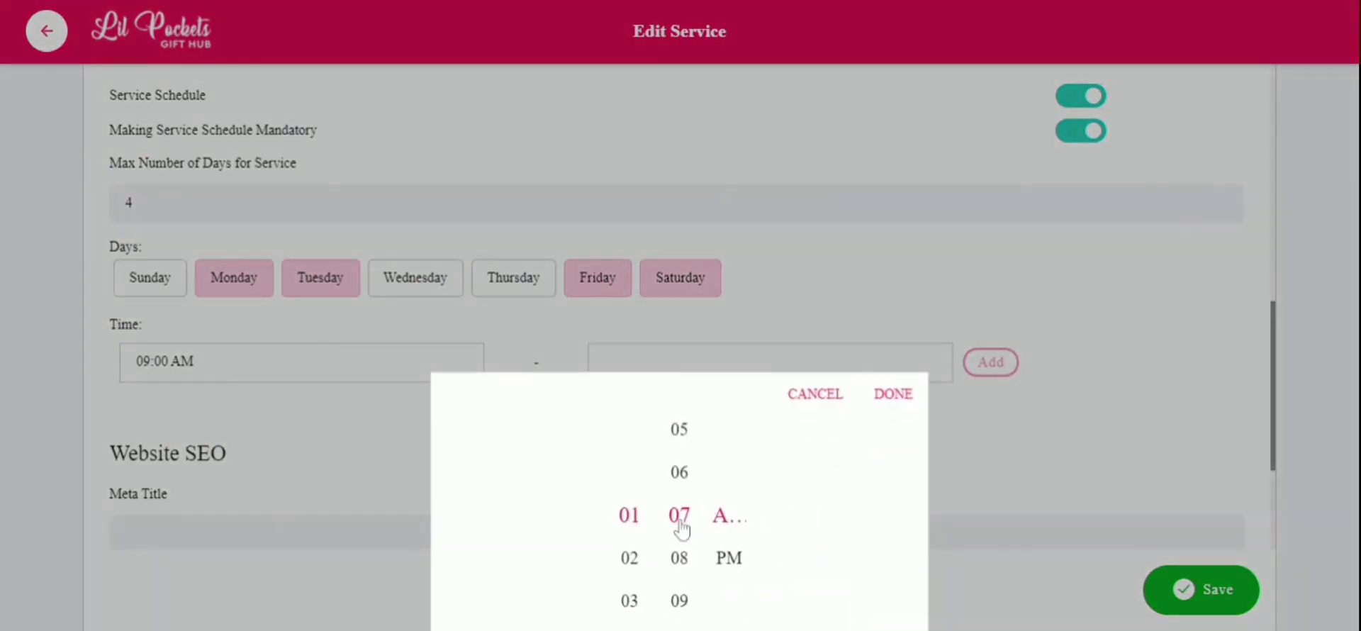
pyautogui.click(632, 563)
pyautogui.click(632, 564)
pyautogui.click(631, 564)
pyautogui.click(632, 563)
pyautogui.click(631, 563)
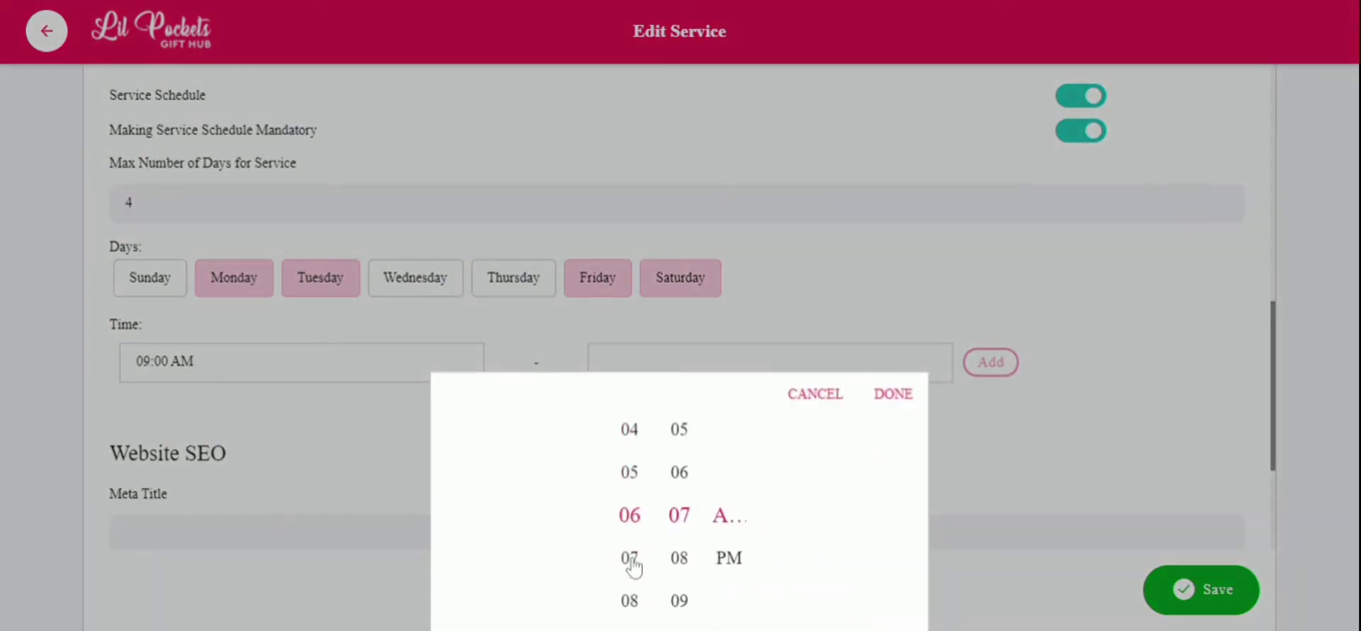
pyautogui.click(631, 563)
pyautogui.click(730, 560)
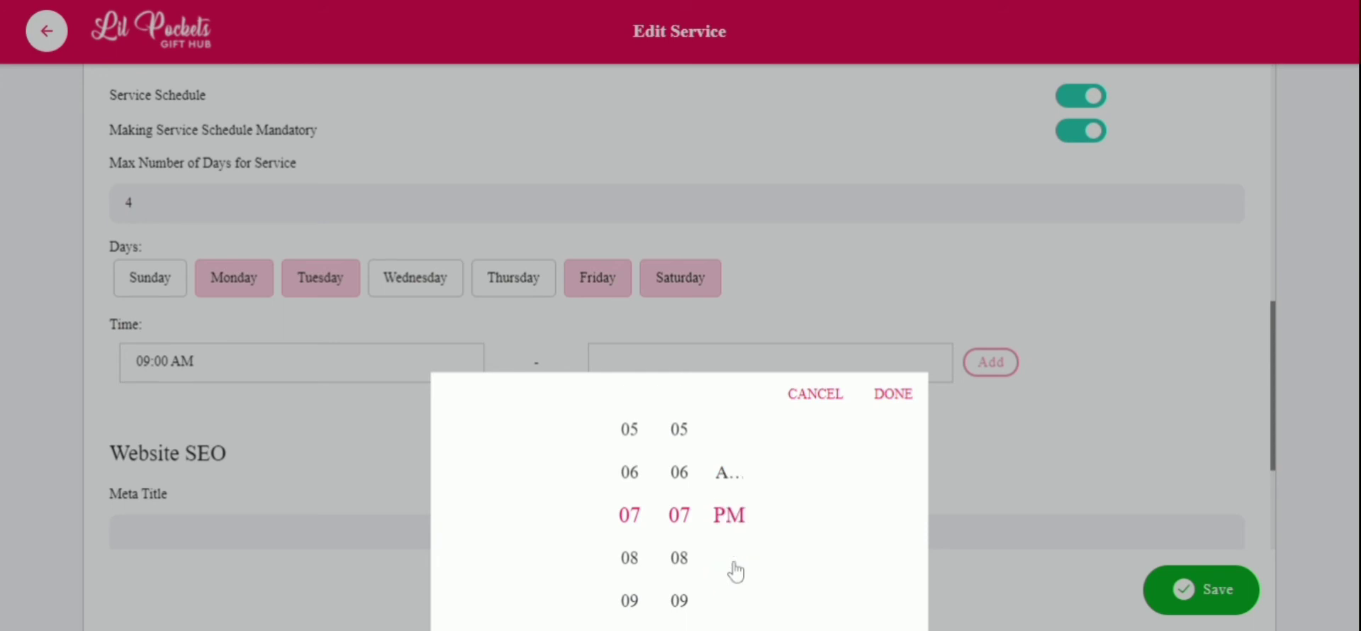
pyautogui.click(890, 395)
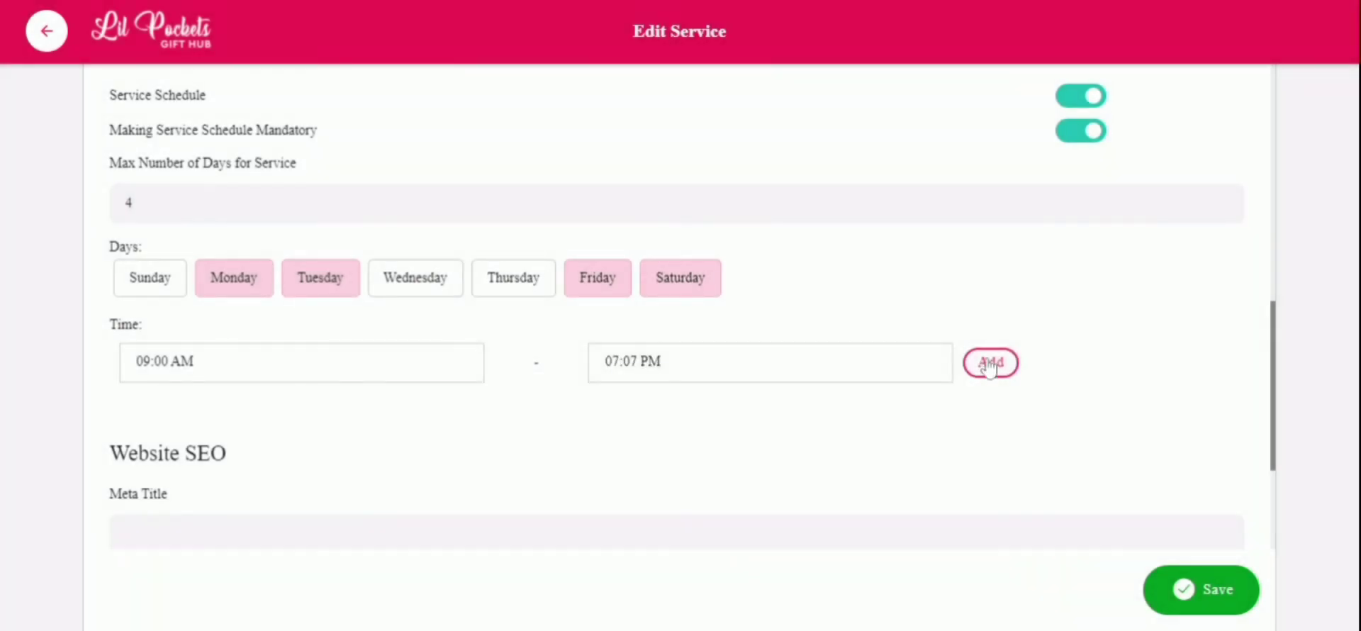
pyautogui.click(990, 364)
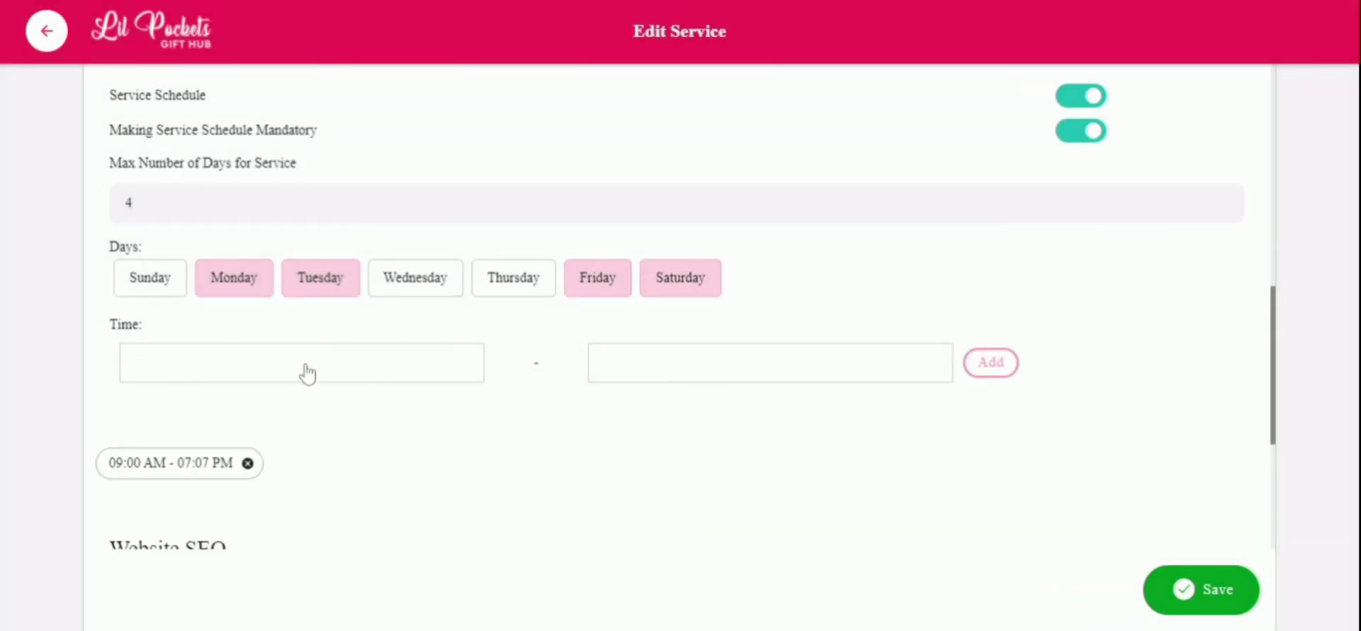
# Review the whole service form from banner to Website SEO fields, and save the service
pyautogui.scroll(-3, 458, 402)
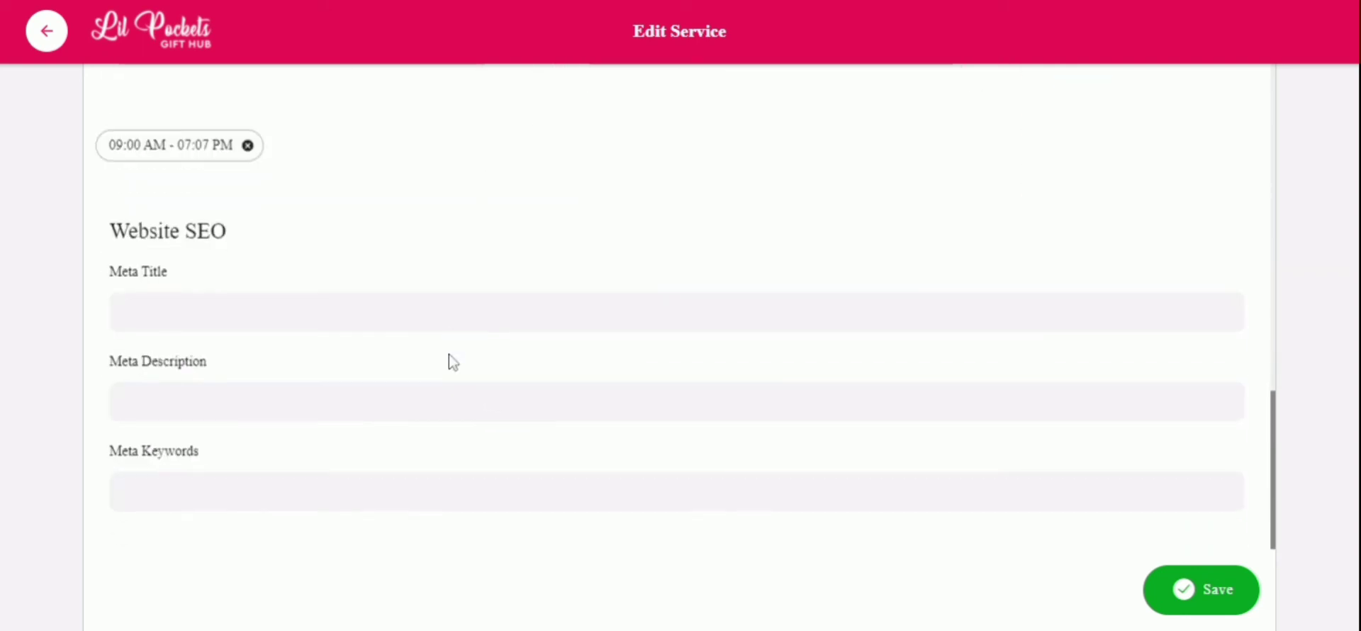
pyautogui.scroll(8, 702, 228)
pyautogui.scroll(4, 712, 230)
pyautogui.scroll(-3, 844, 370)
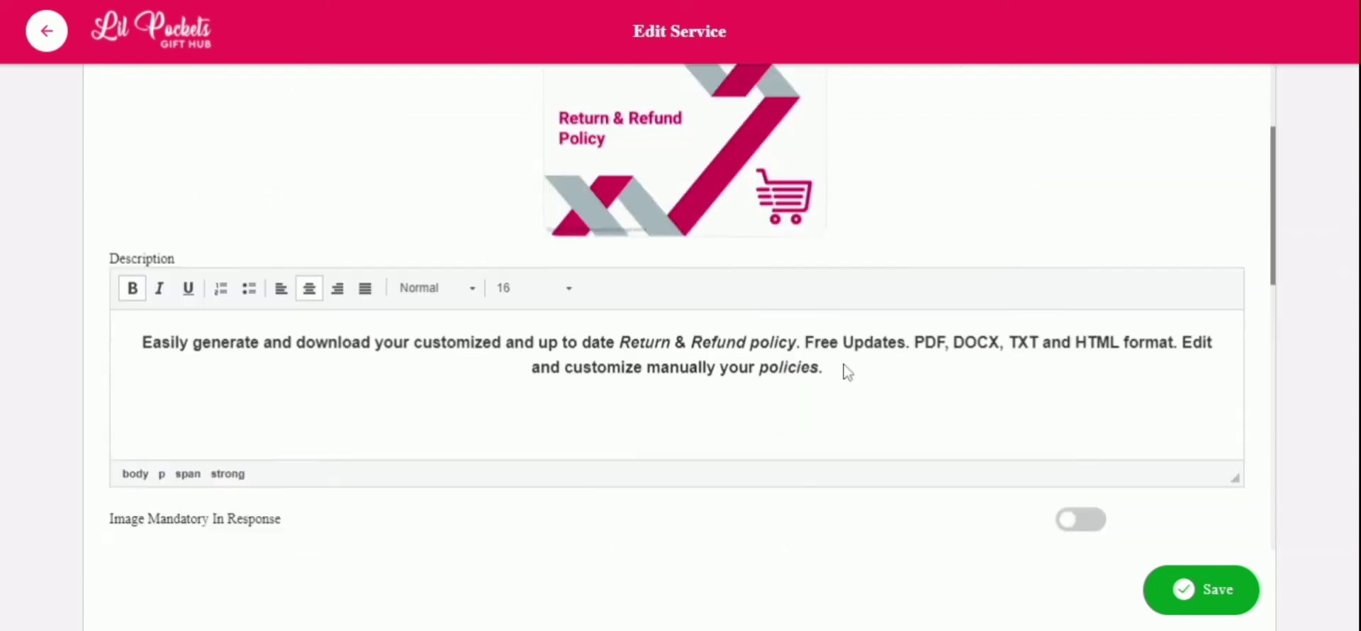
pyautogui.scroll(-10, 844, 376)
pyautogui.scroll(10, 845, 376)
pyautogui.scroll(2, 846, 375)
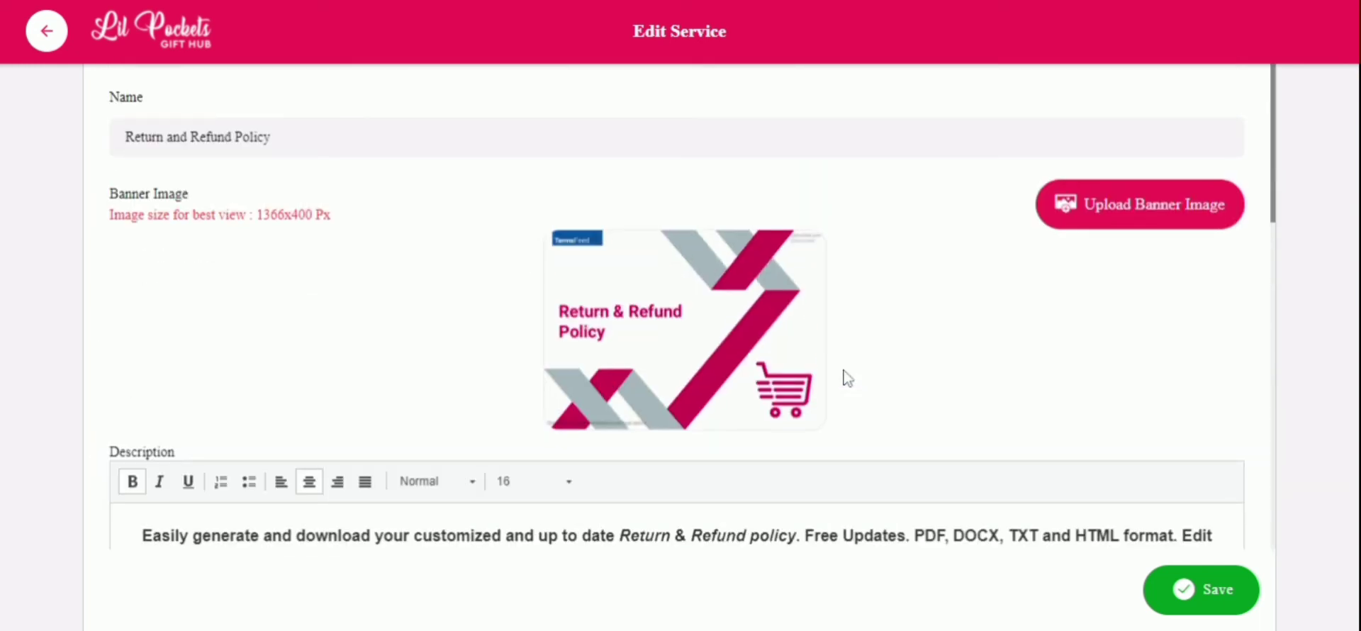
pyautogui.click(1210, 594)
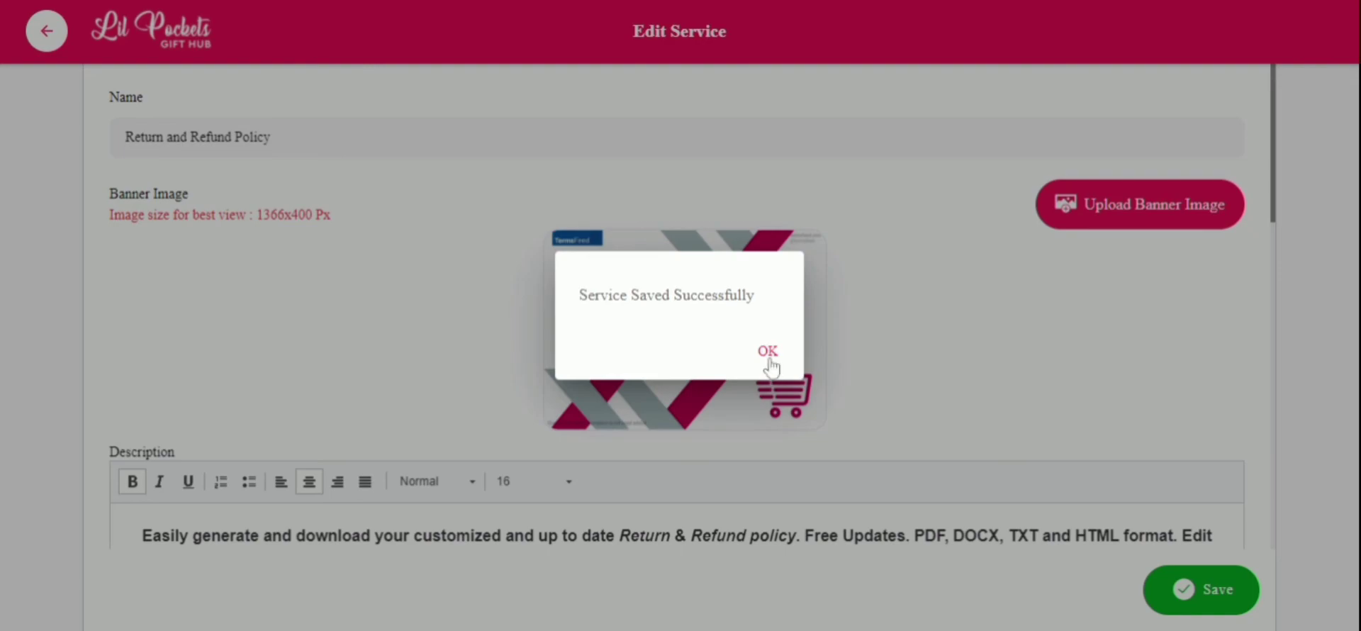
pyautogui.click(769, 355)
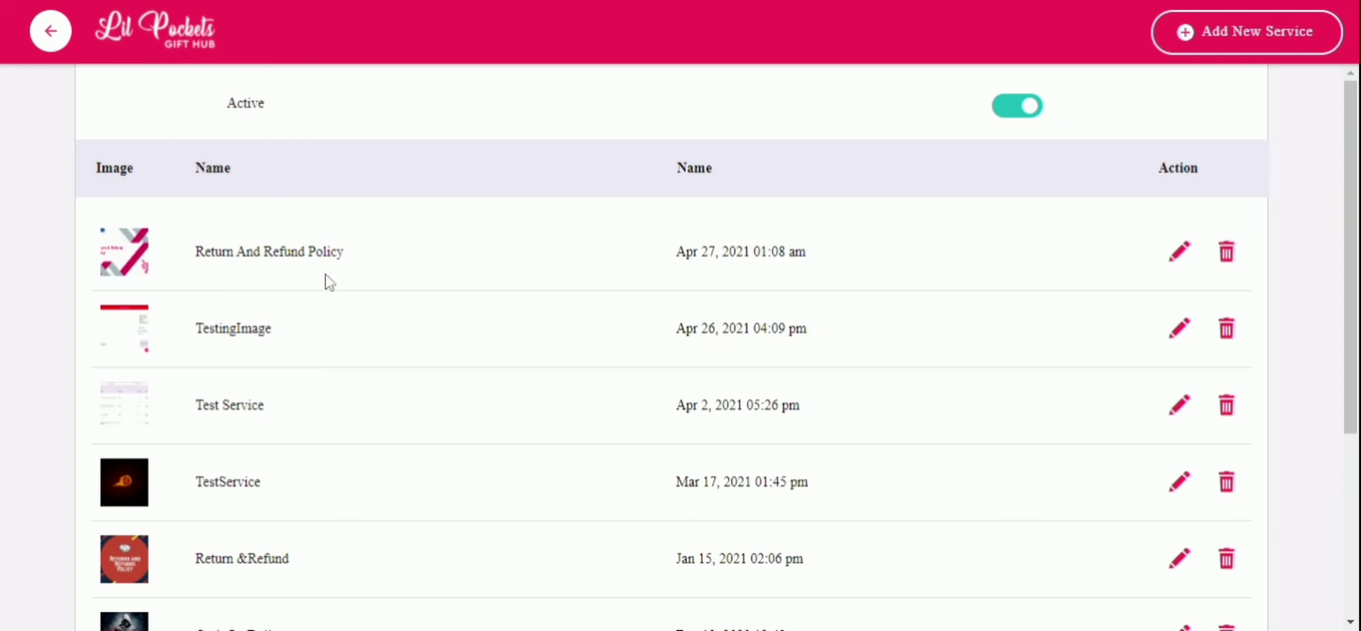
# Leave the list of services and open the Service Requests page
pyautogui.scroll(-2, 201, 287)
pyautogui.scroll(2, 428, 367)
pyautogui.click(59, 45)
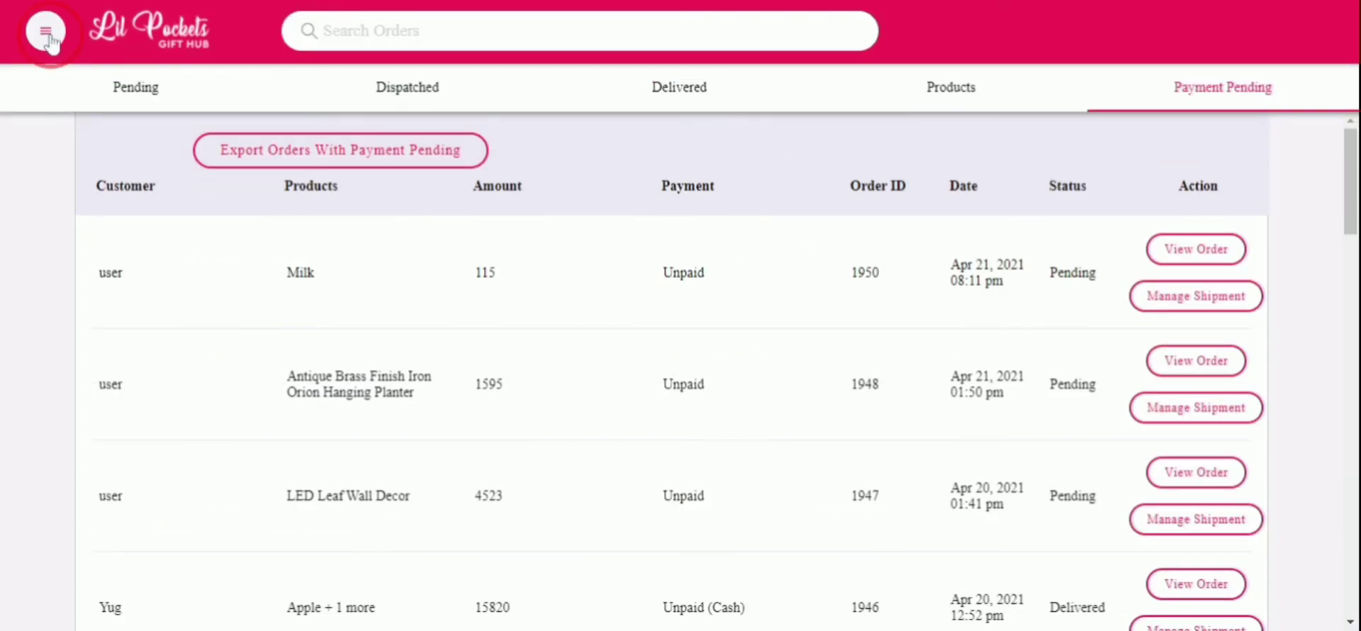
pyautogui.click(58, 47)
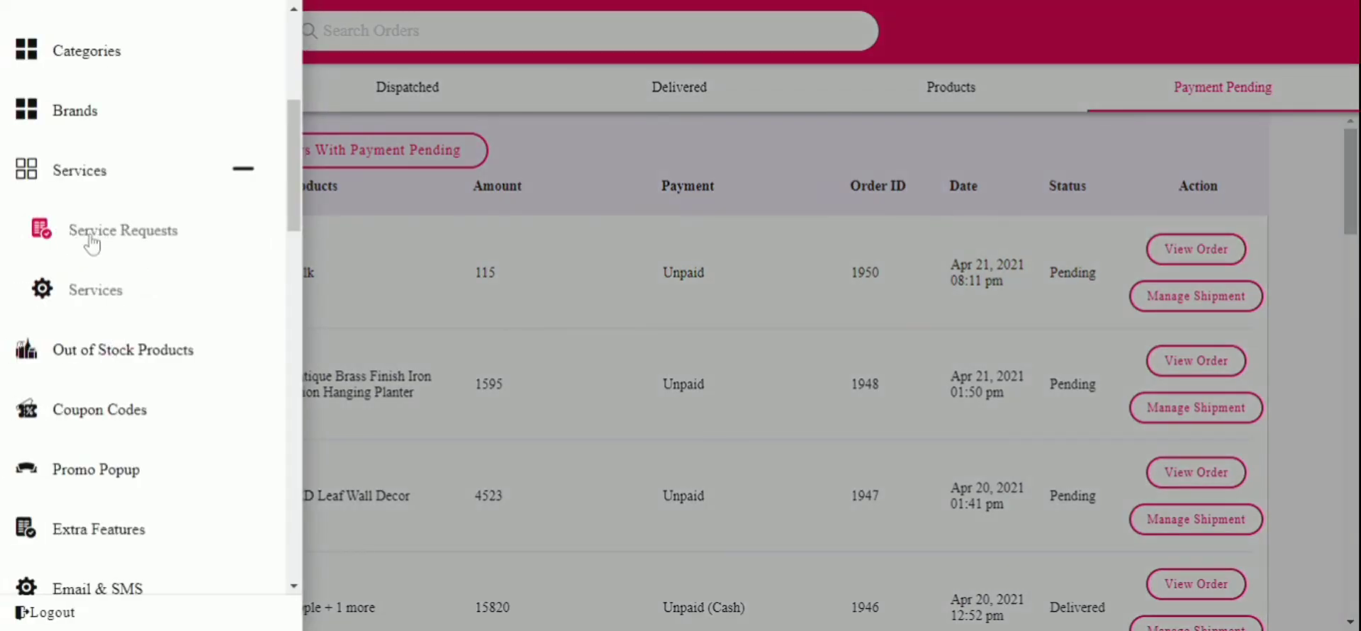
pyautogui.click(106, 240)
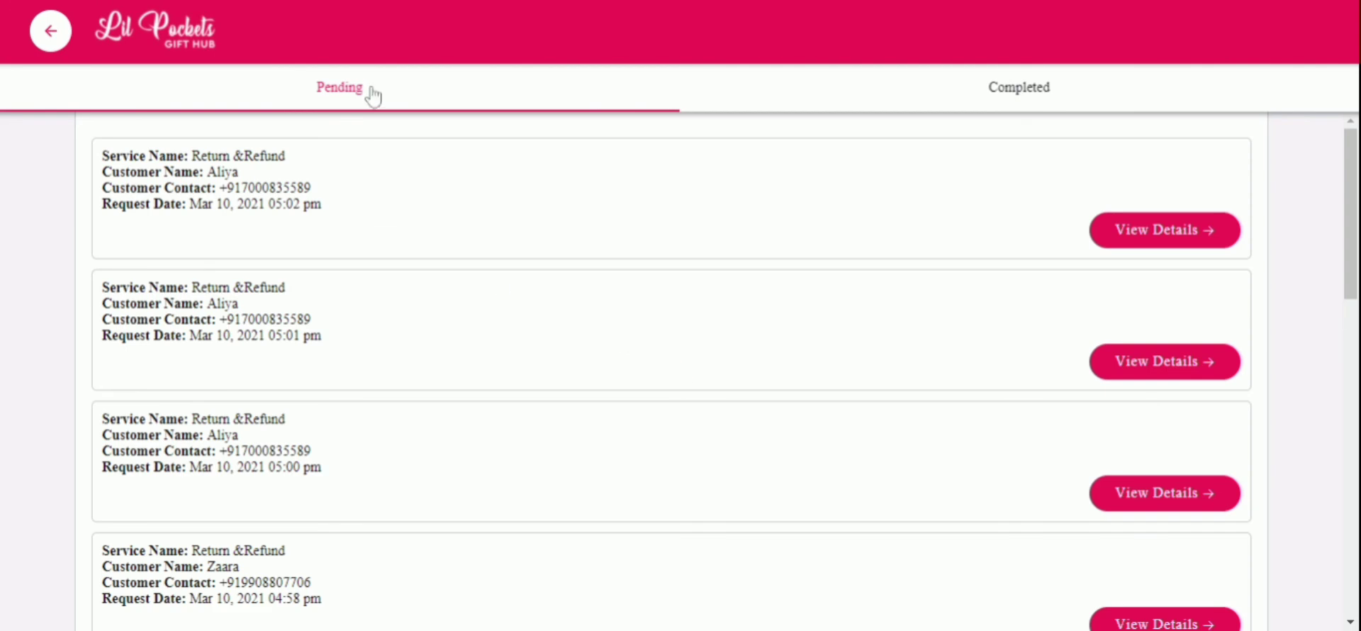
# Look through the completed service requests and return to the pending ones
pyautogui.click(953, 92)
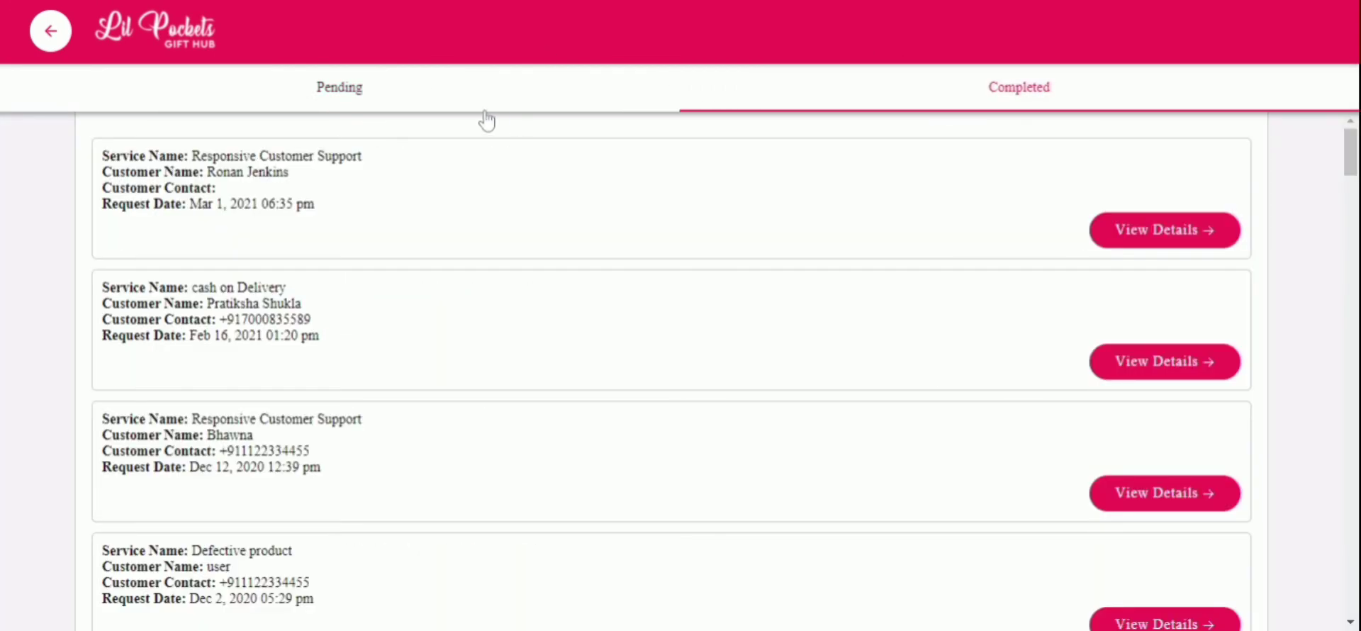
pyautogui.click(431, 92)
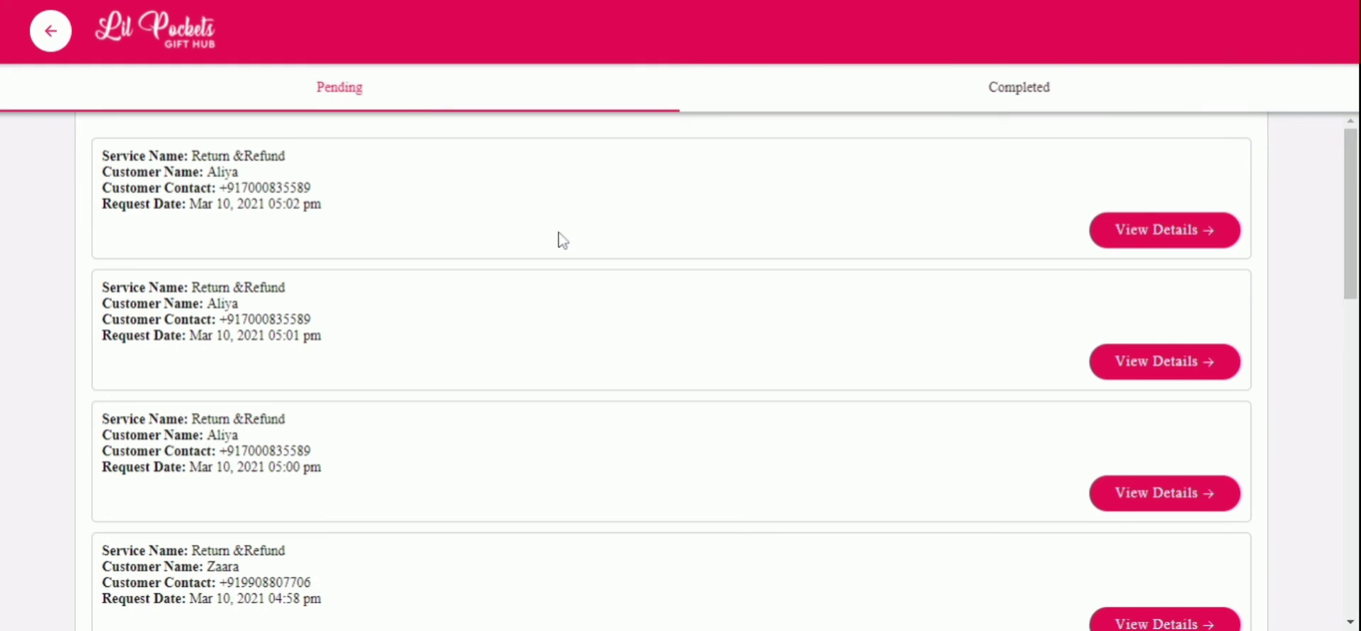
pyautogui.scroll(-1, 557, 238)
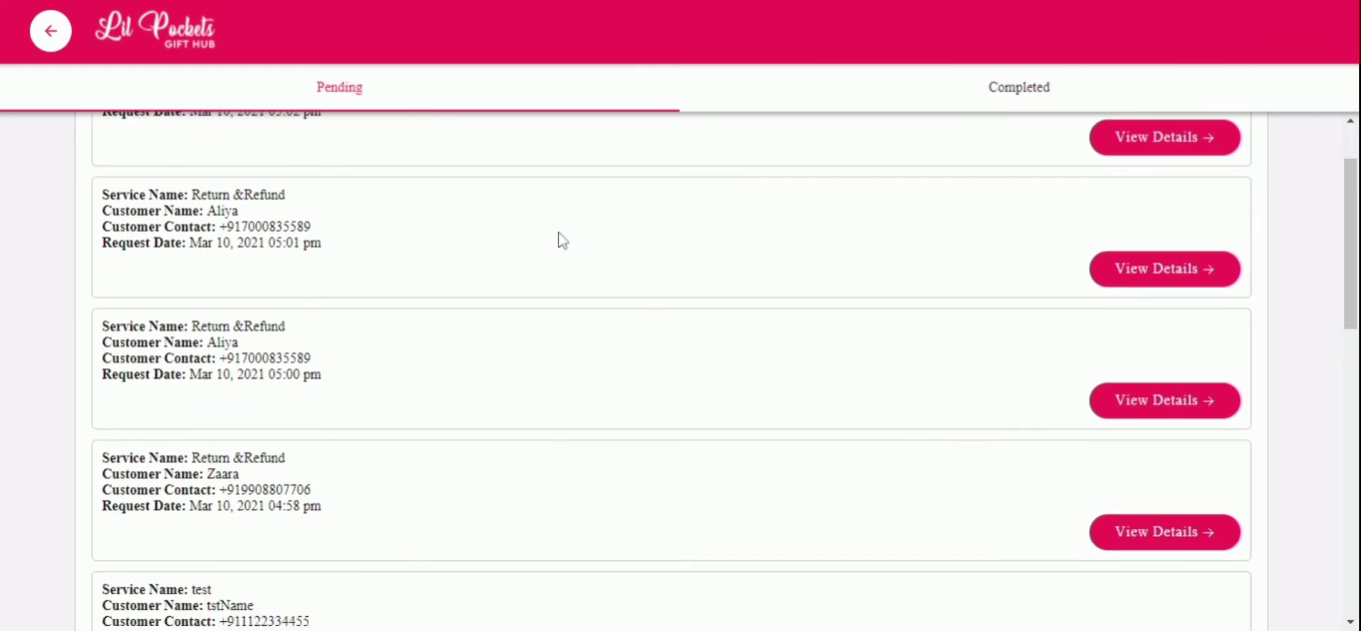
pyautogui.scroll(1, 843, 283)
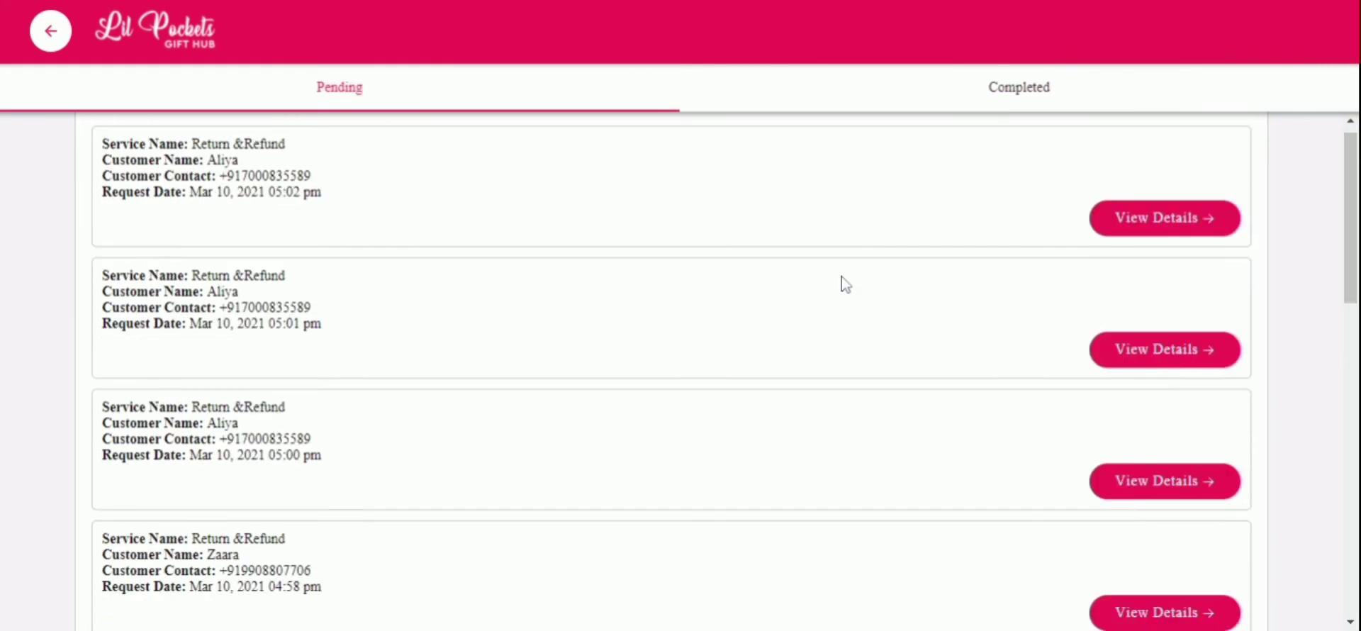
# View the details of the pending Return &Refund request dated Mar 10, 2021 05:02 pm and return to the list
pyautogui.click(1159, 244)
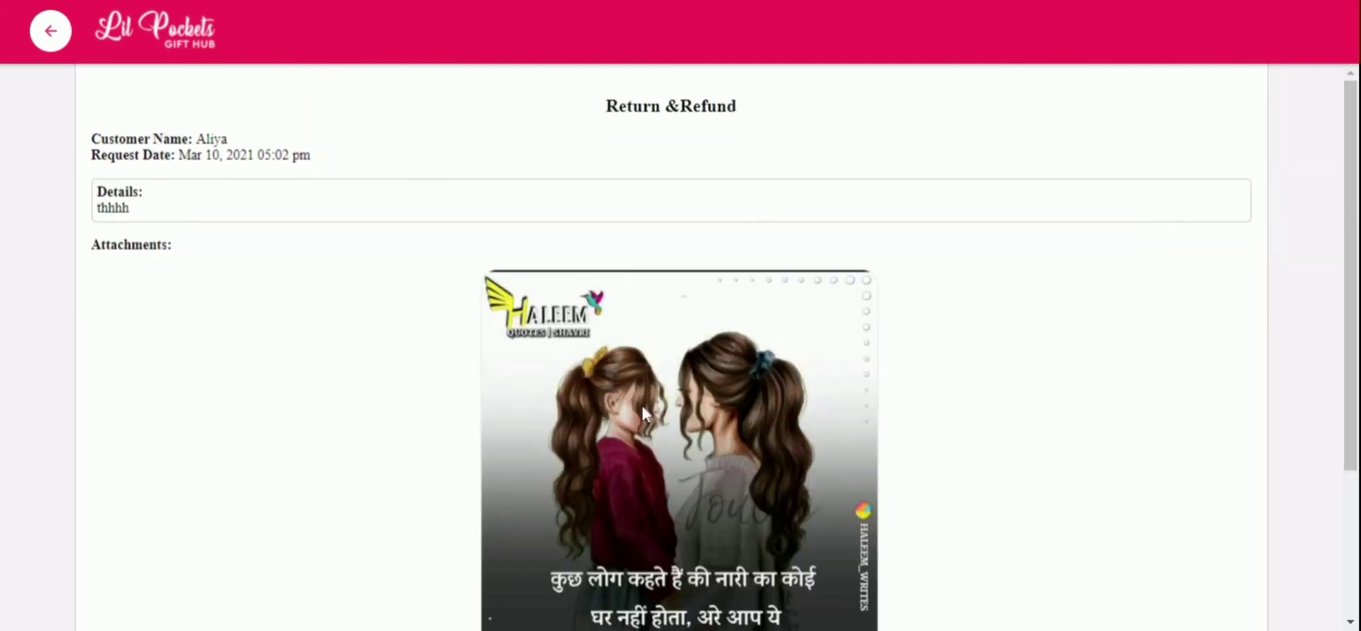
pyautogui.click(62, 34)
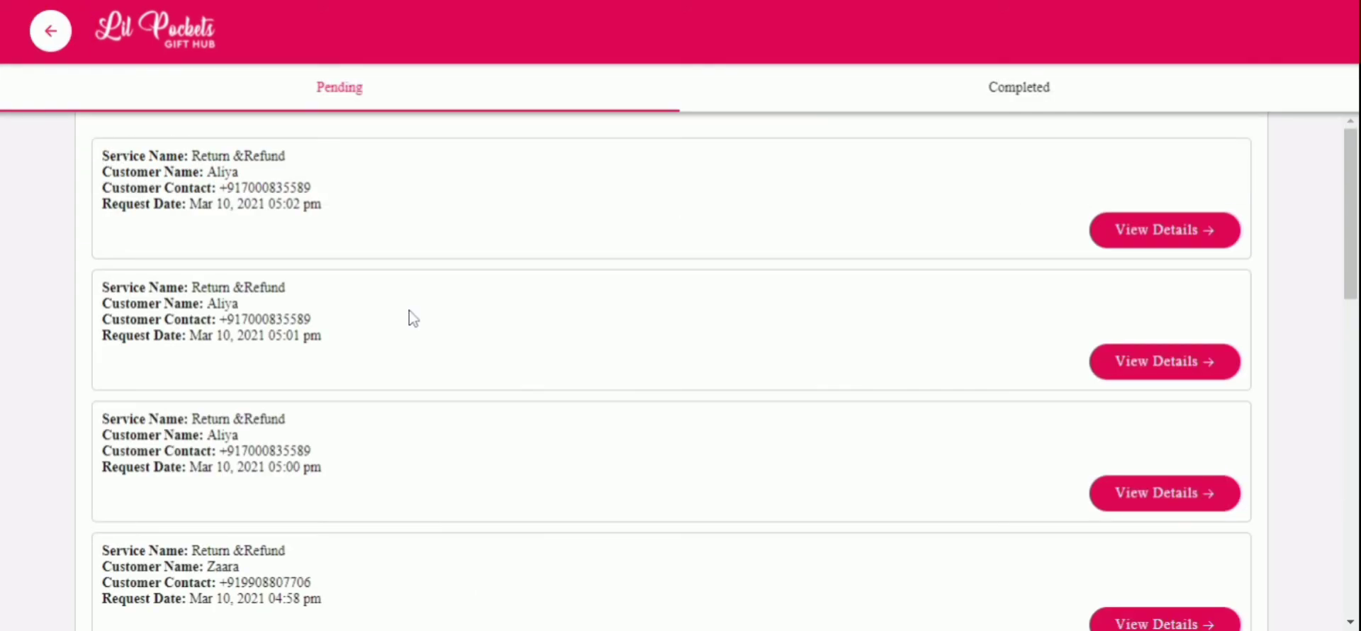
pyautogui.scroll(-3, 741, 431)
pyautogui.scroll(2, 981, 282)
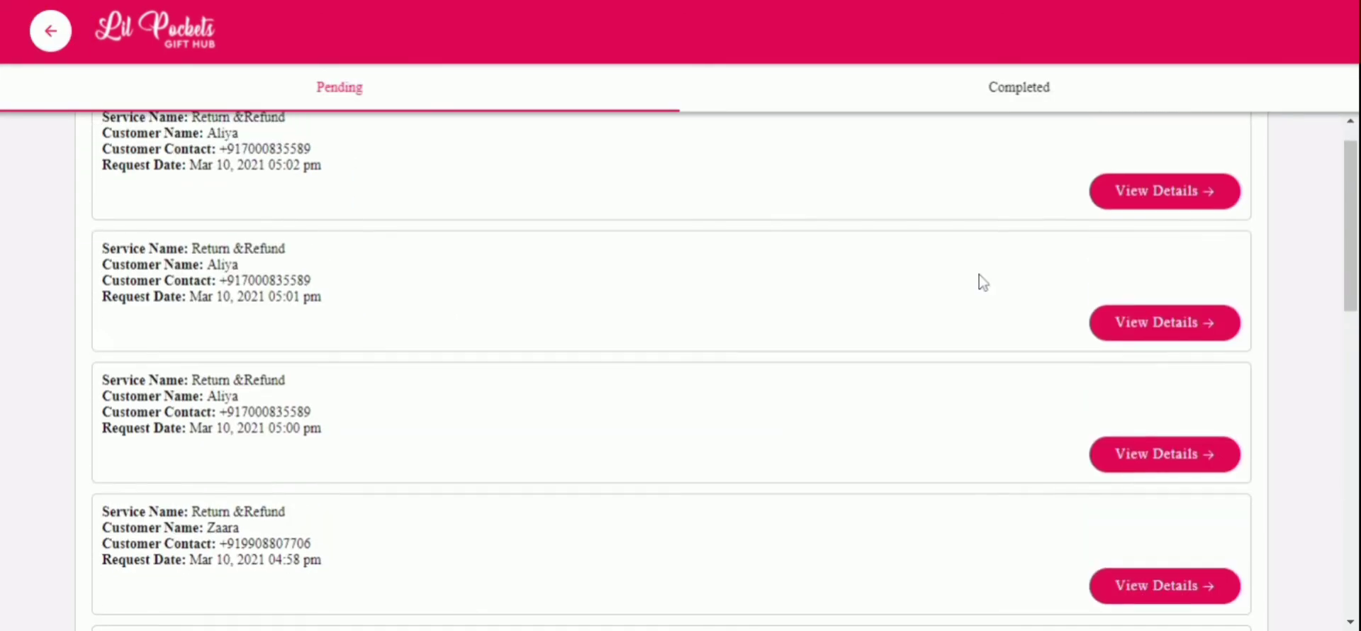
# Review the details and attachment of the pending Return &Refund request dated Mar 10, 2021 05:01 pm, and mark it complete
pyautogui.click(1148, 326)
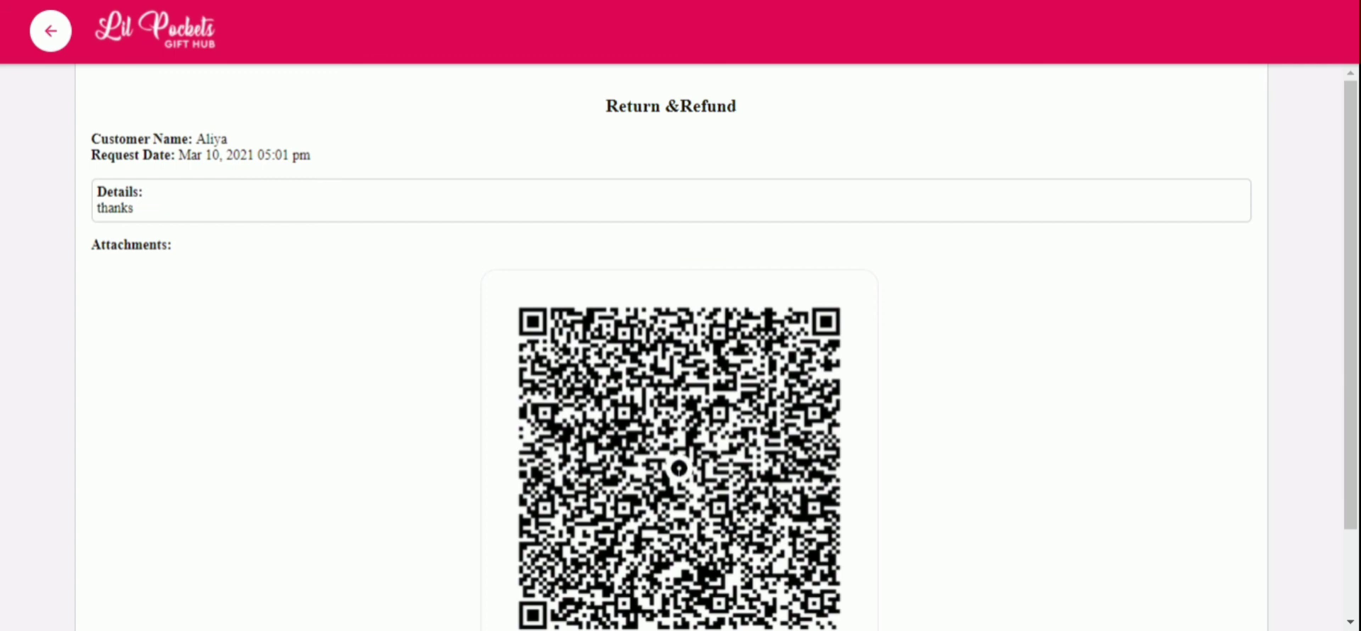
pyautogui.tripleClick(127, 211)
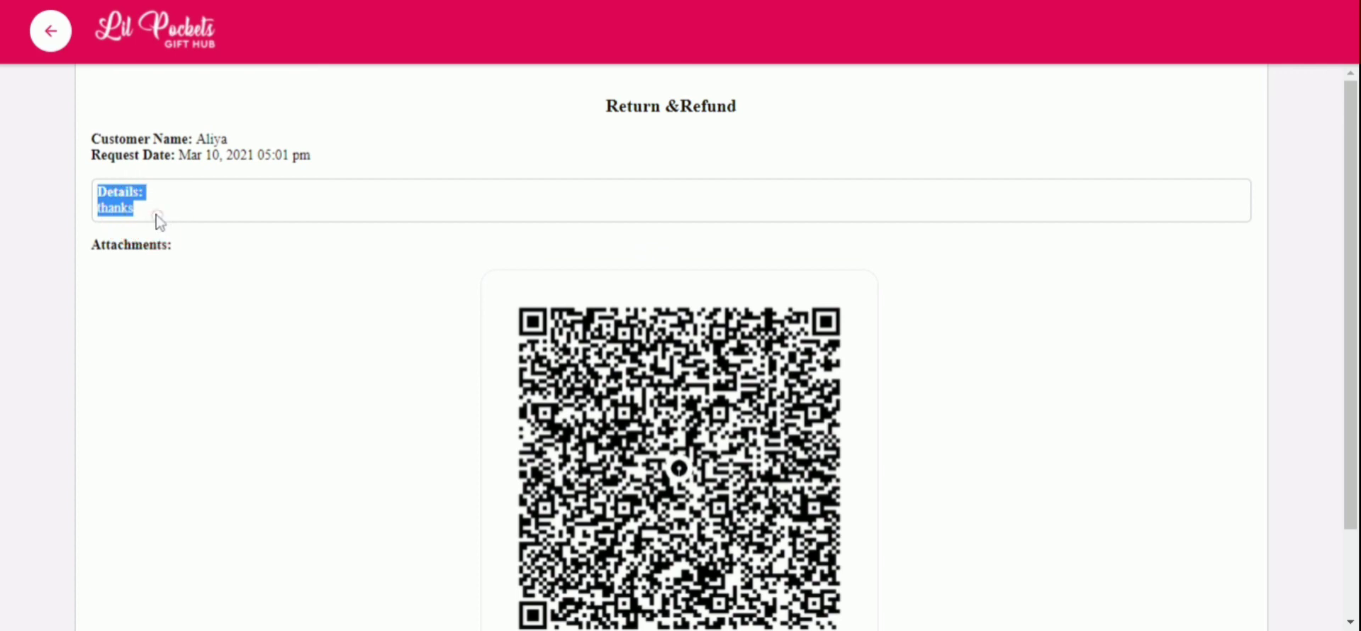
pyautogui.click(219, 270)
pyautogui.scroll(-3, 758, 464)
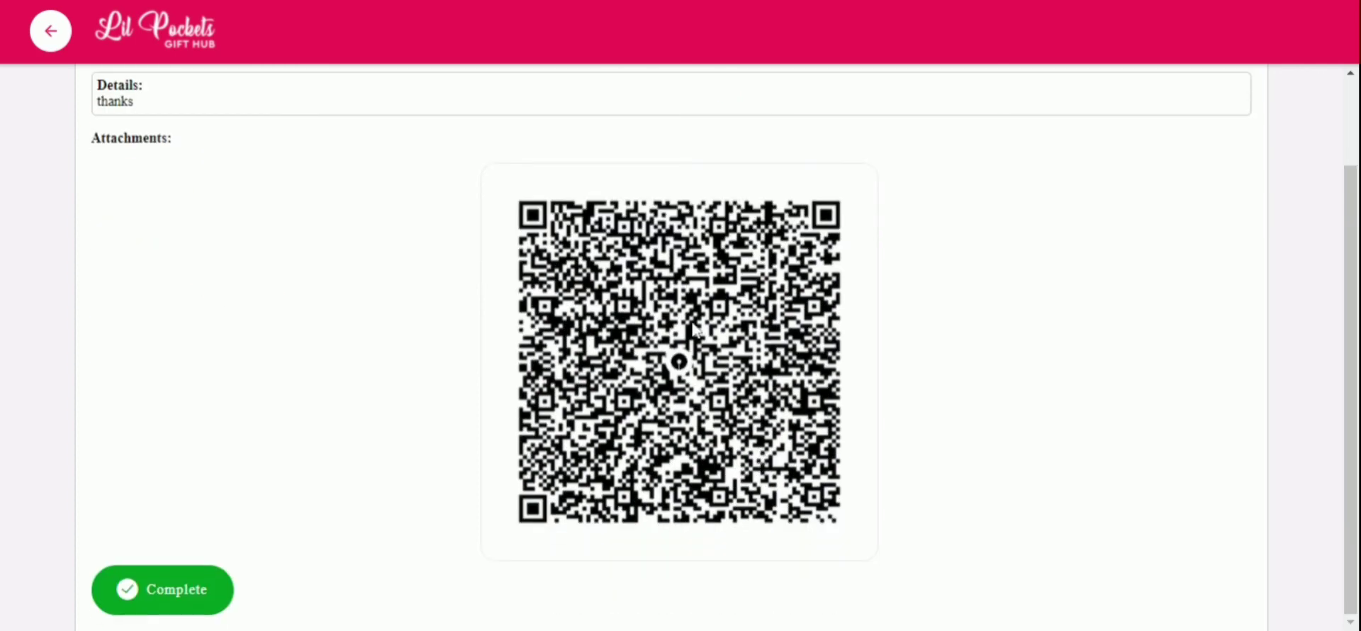
pyautogui.scroll(3, 667, 391)
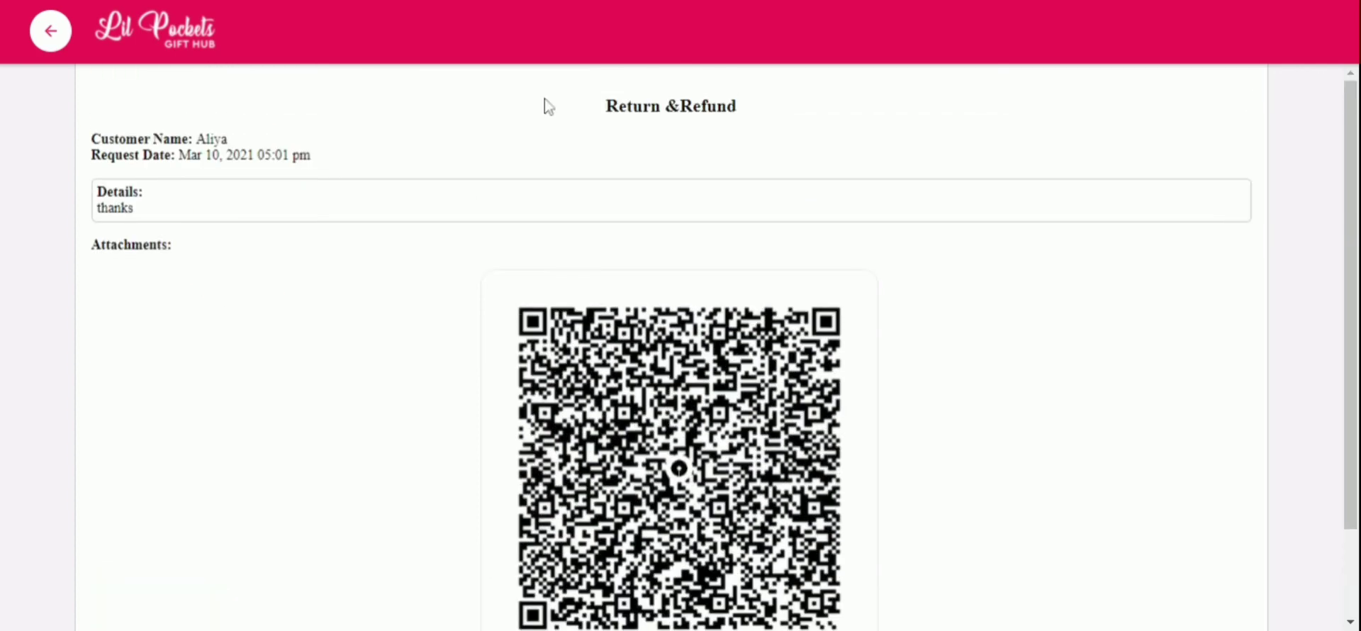
pyautogui.scroll(-3, 283, 340)
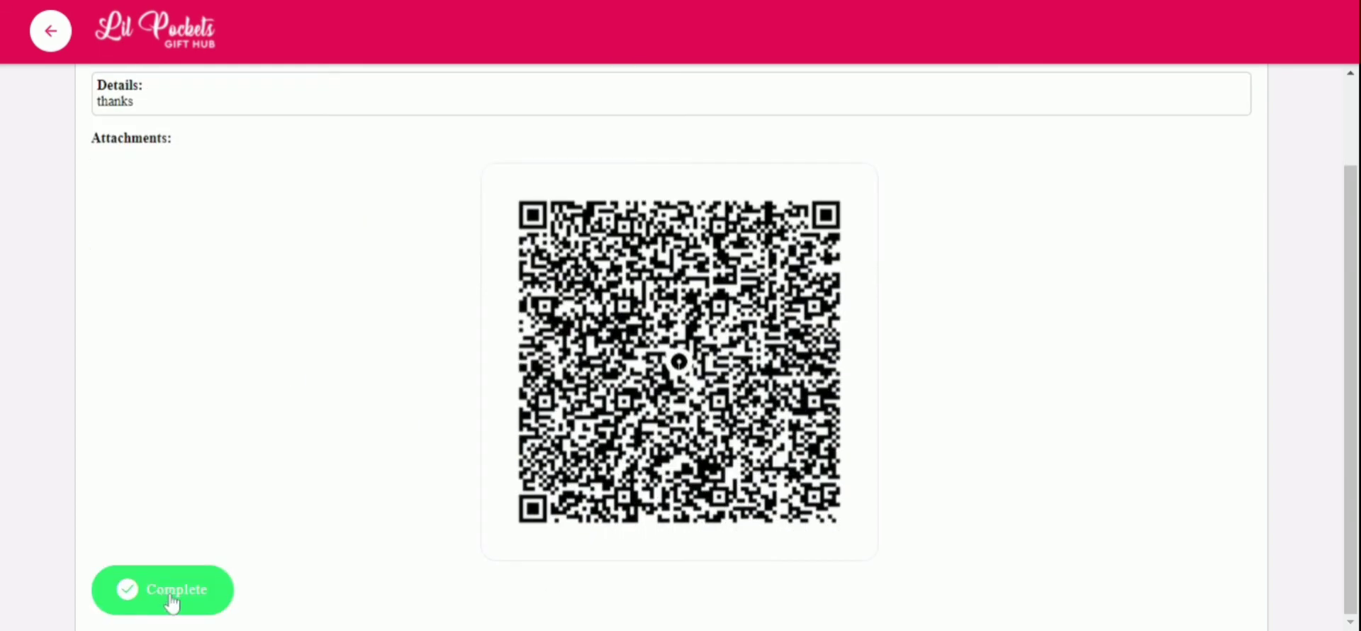
pyautogui.click(172, 603)
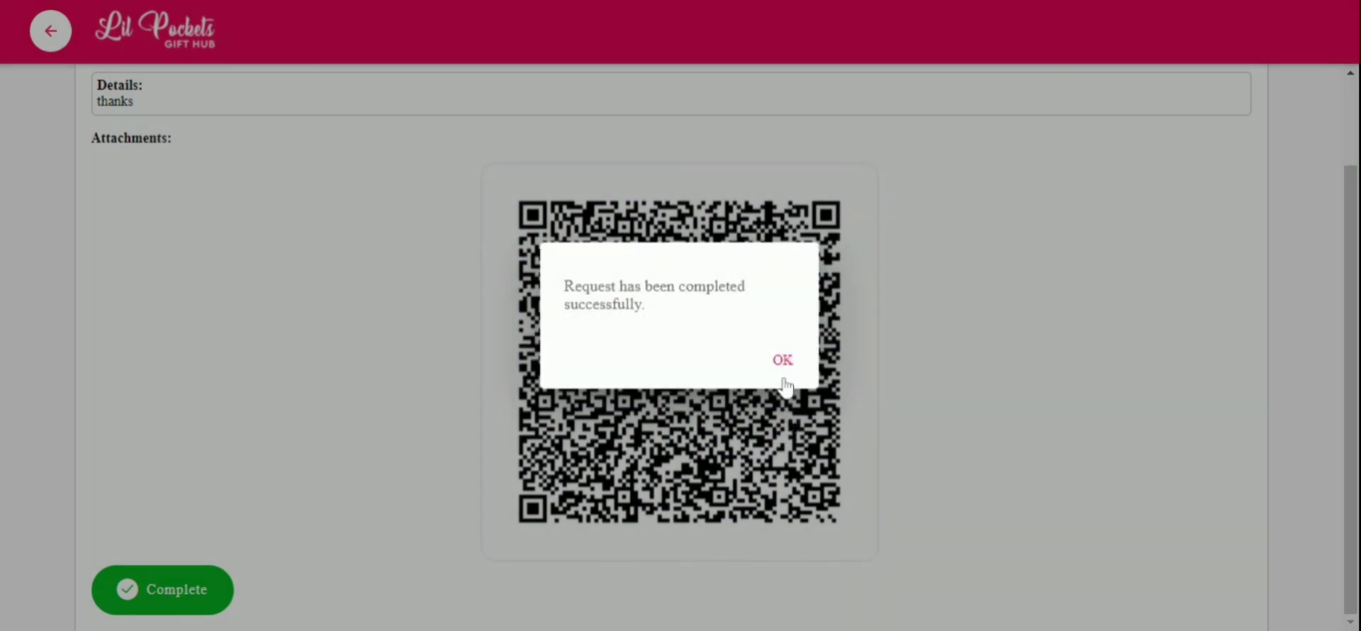
pyautogui.click(783, 363)
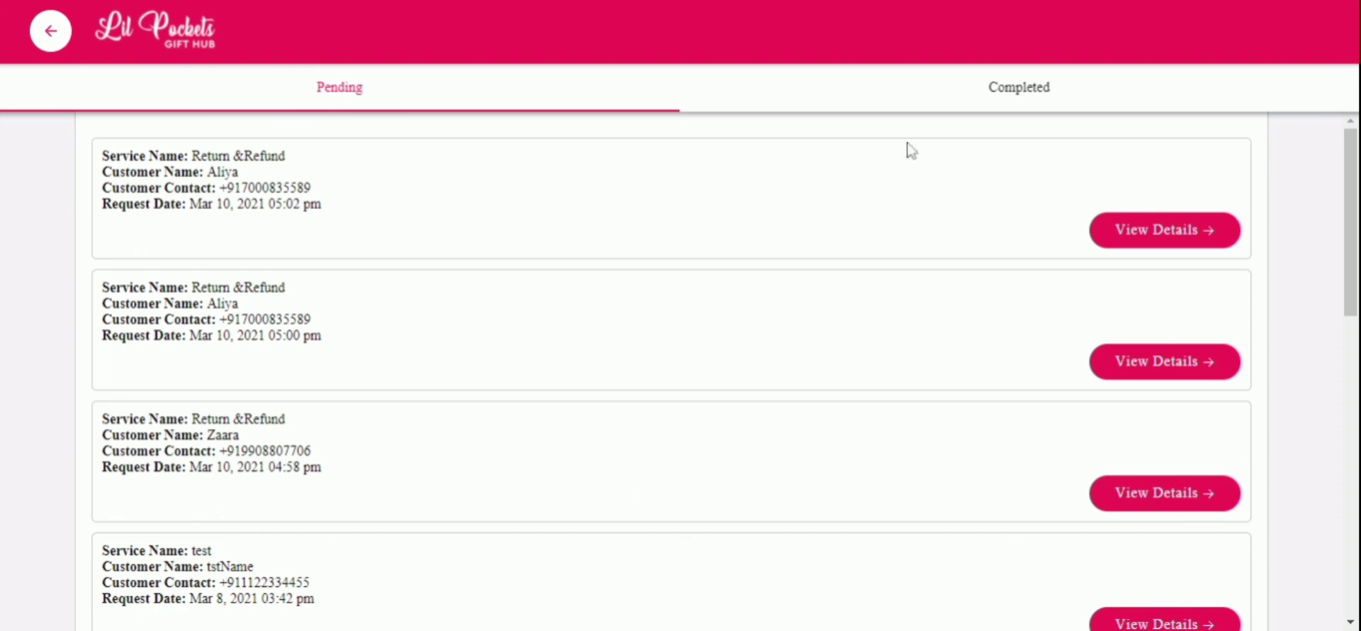
# Examine the details of the Mar 10, 2021 05:01 pm Return &Refund request among the completed requests, and return to the list
pyautogui.click(1035, 90)
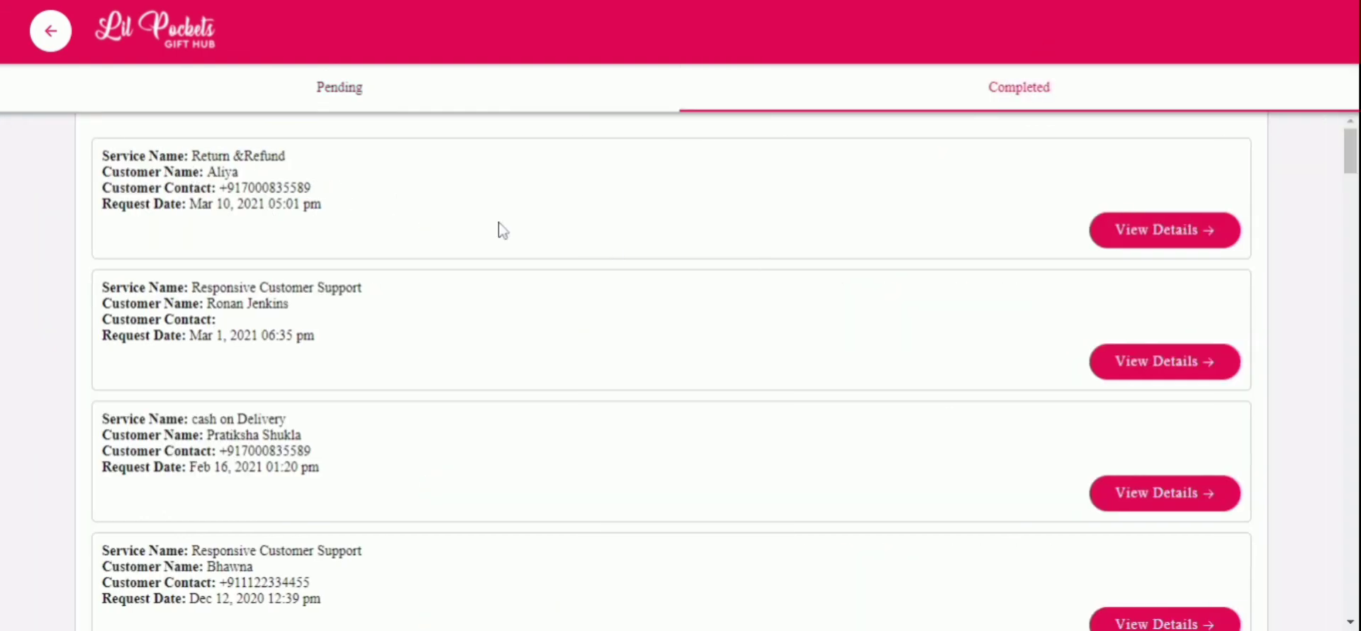
pyautogui.click(1171, 234)
pyautogui.scroll(-1, 739, 424)
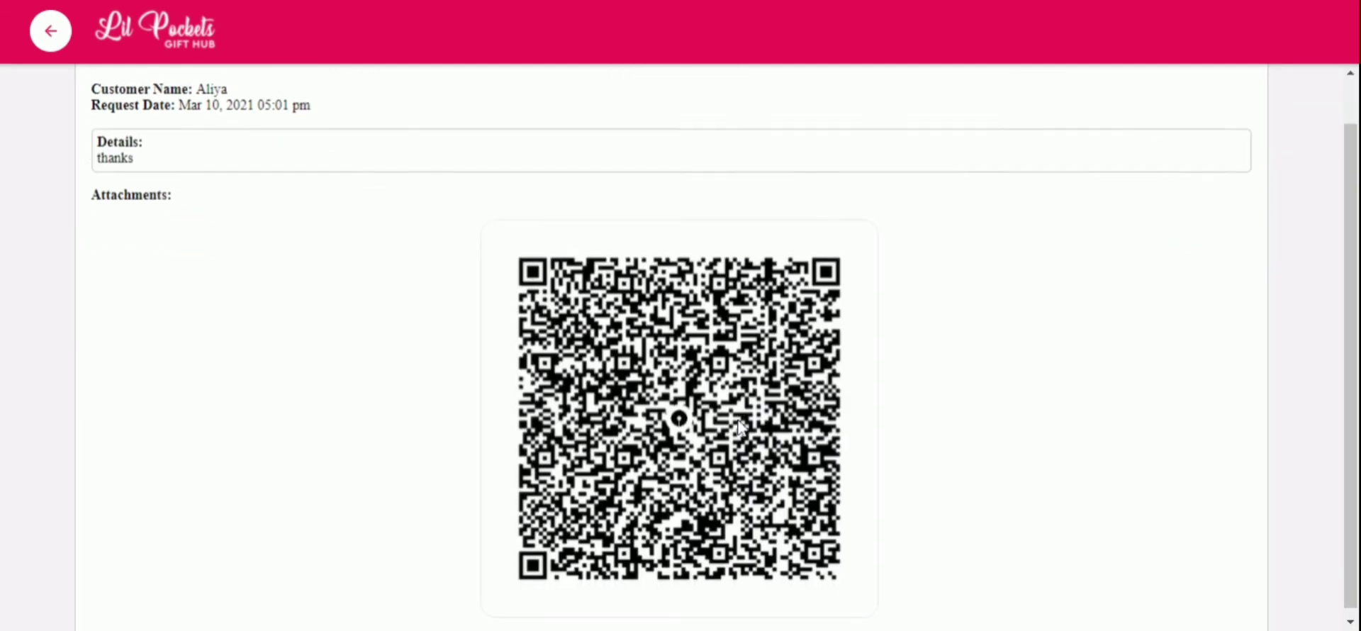
pyautogui.scroll(1, 737, 426)
pyautogui.scroll(-1, 737, 425)
pyautogui.scroll(1, 737, 425)
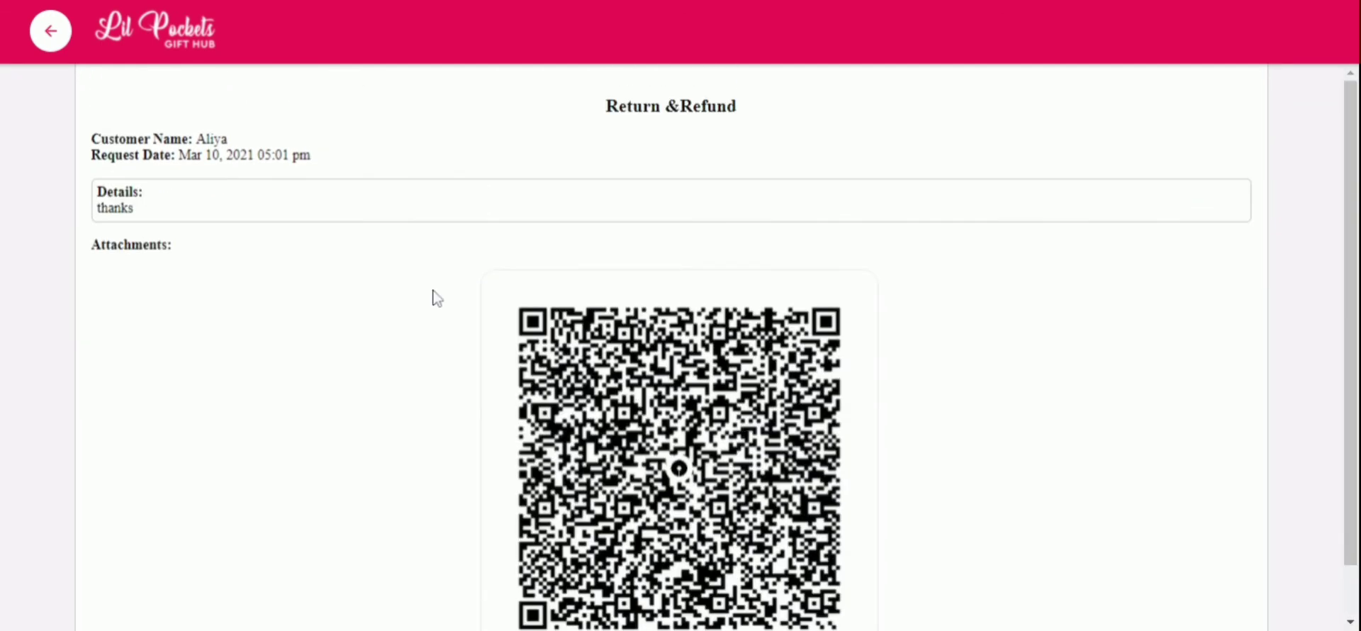
pyautogui.click(51, 32)
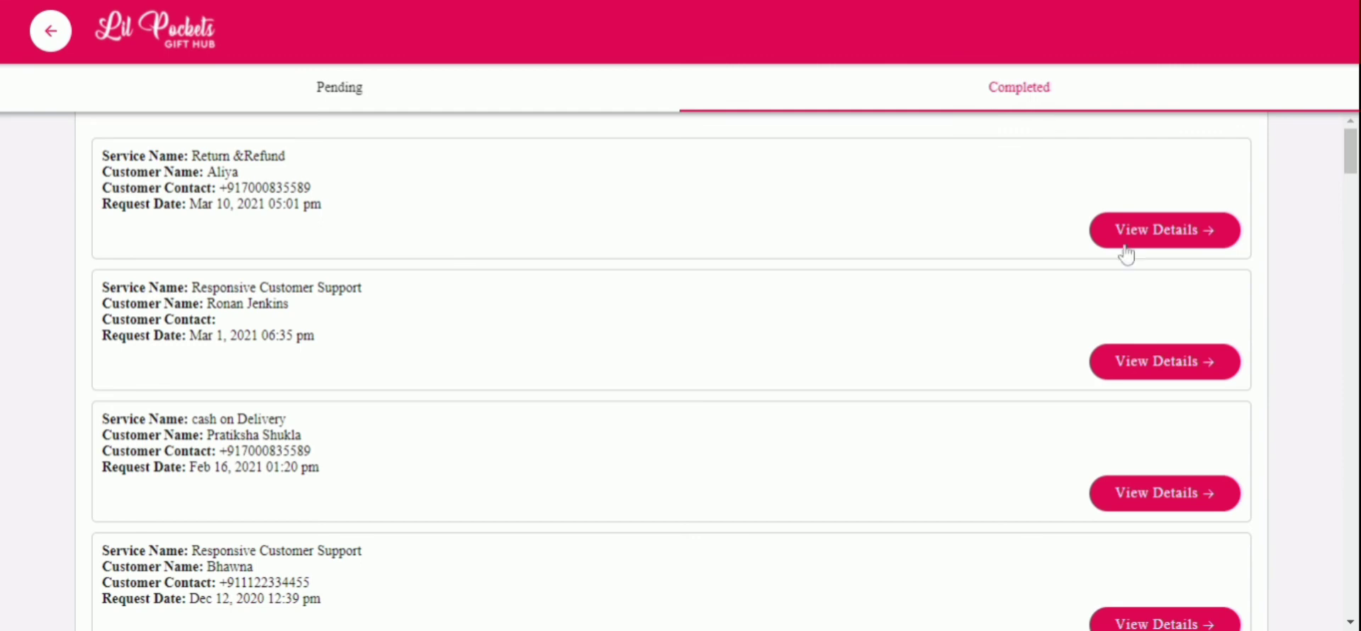
# Look over the list of completed requests and go back to the orders page
pyautogui.scroll(-2, 674, 422)
pyautogui.scroll(2, 674, 428)
pyautogui.click(54, 39)
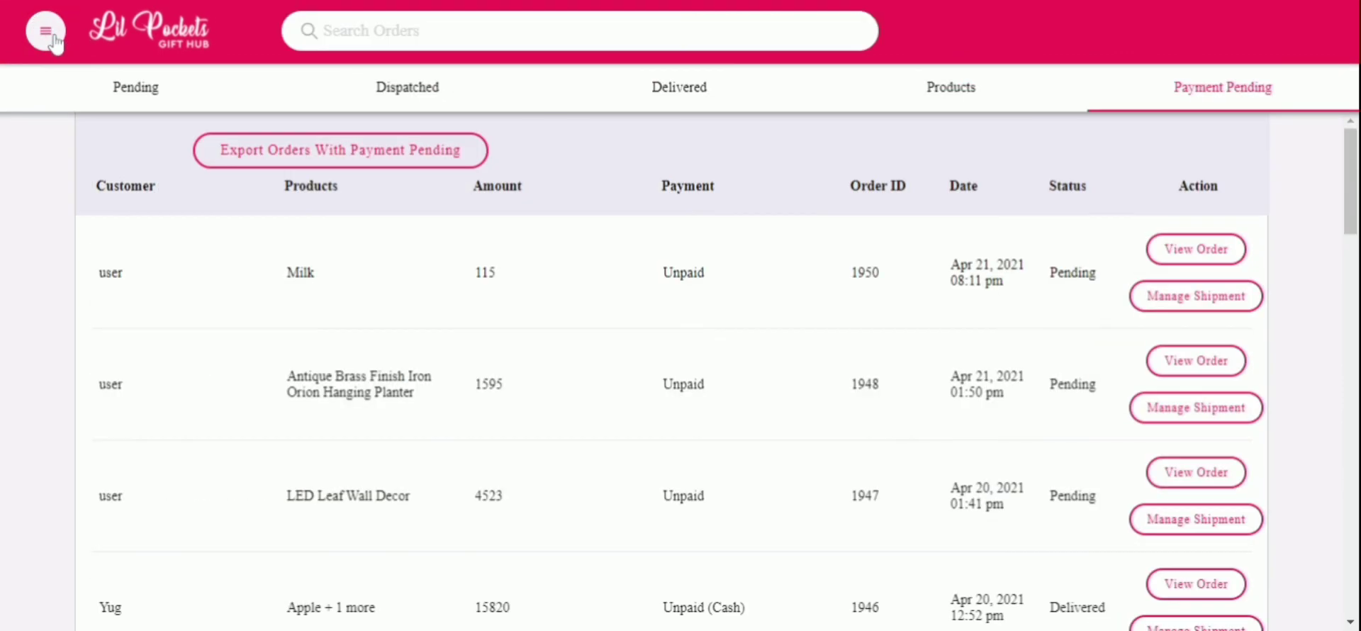